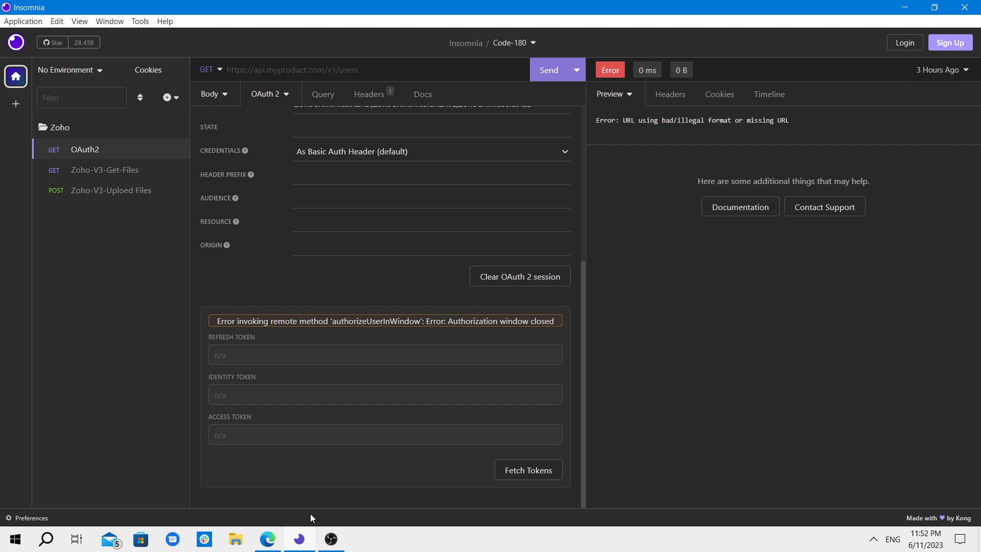
# Switch from Insomnia to the browser's Zoho CRM API Version 3 documentation and open the Rest APIs section.
pyautogui.click(300, 547)
pyautogui.click(301, 545)
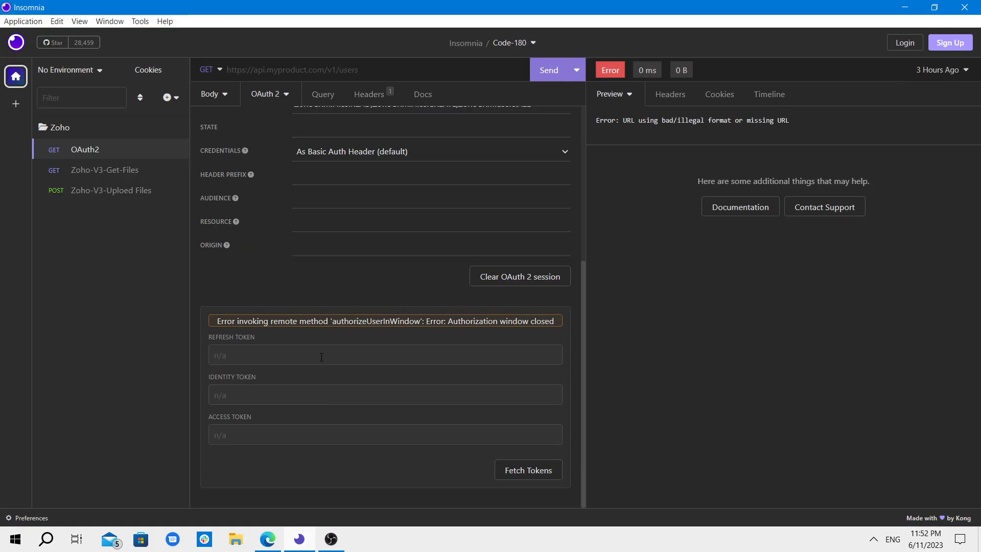
pyautogui.click(302, 540)
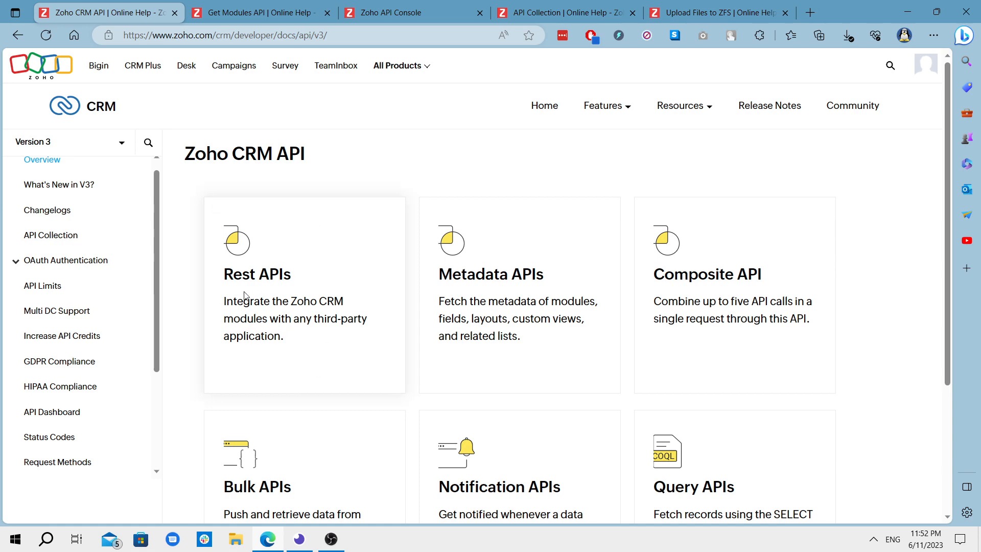
pyautogui.click(269, 306)
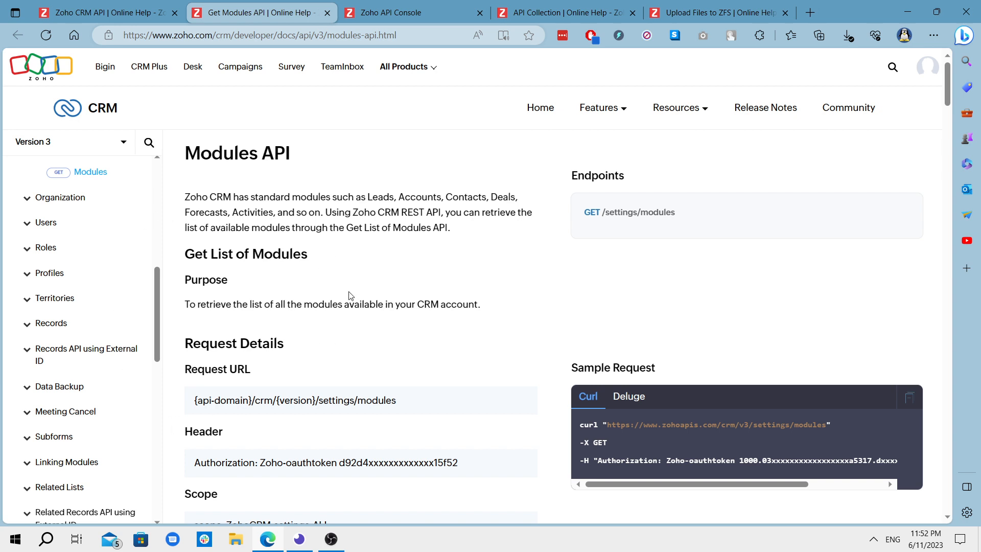
# Open the OAuth Authentication Overview in the Version 3 documentation, followed by the page Step 1: Registering a Client.
pyautogui.scroll(3, 119, 303)
pyautogui.scroll(4, 119, 302)
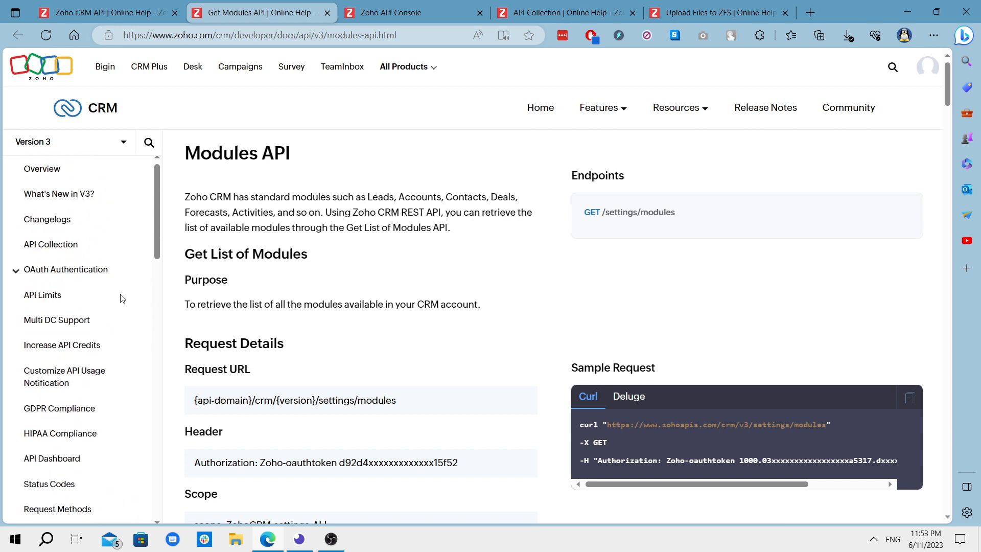
pyautogui.click(63, 278)
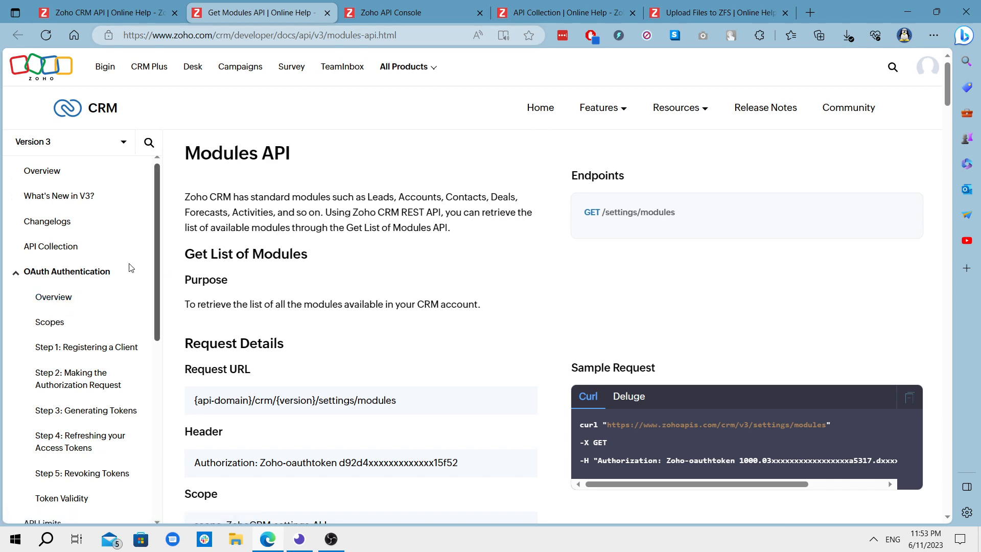
pyautogui.click(63, 301)
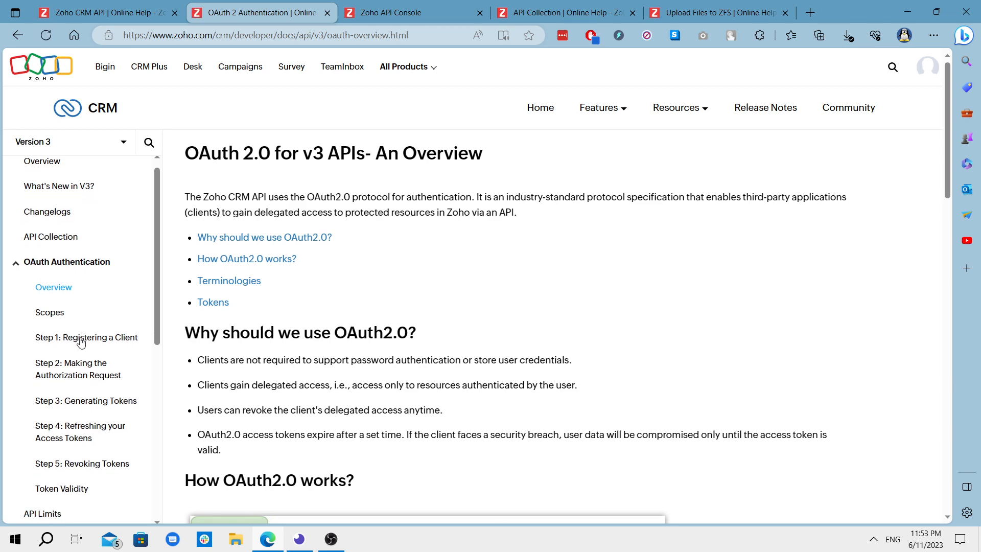
pyautogui.scroll(-3, 77, 327)
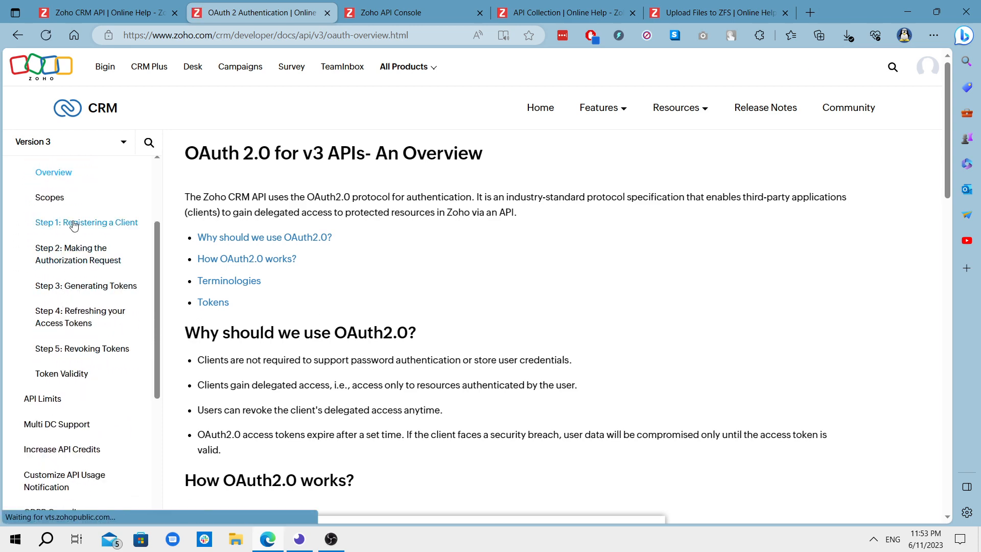
pyautogui.click(72, 222)
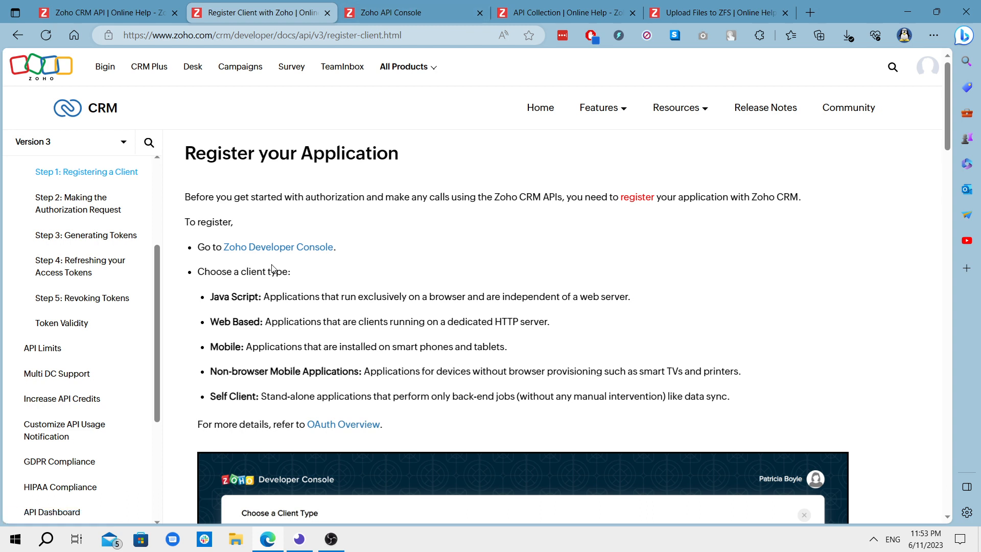
# View the new-client form for Server-based Applications in the Zoho API Console and close it without creating a client.
pyautogui.click(413, 13)
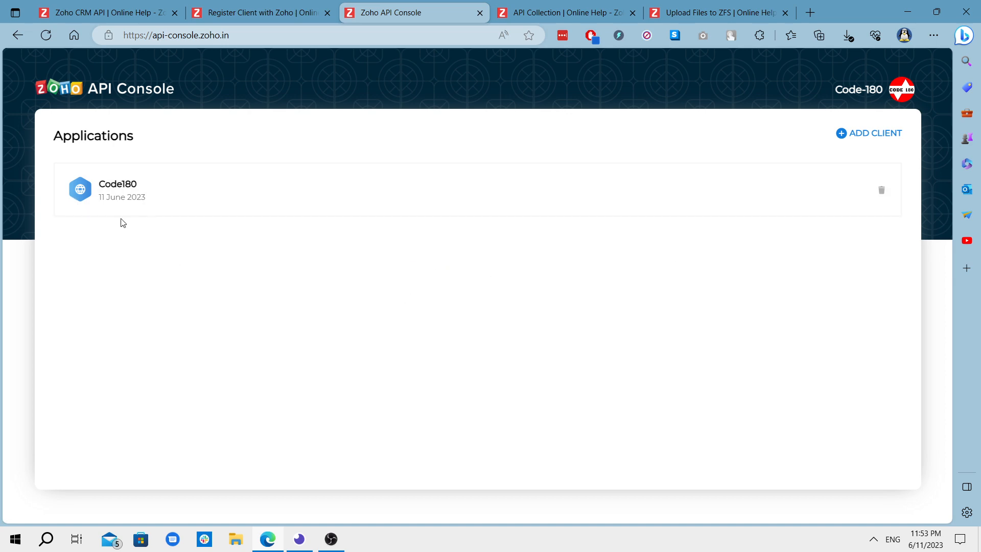
pyautogui.click(873, 135)
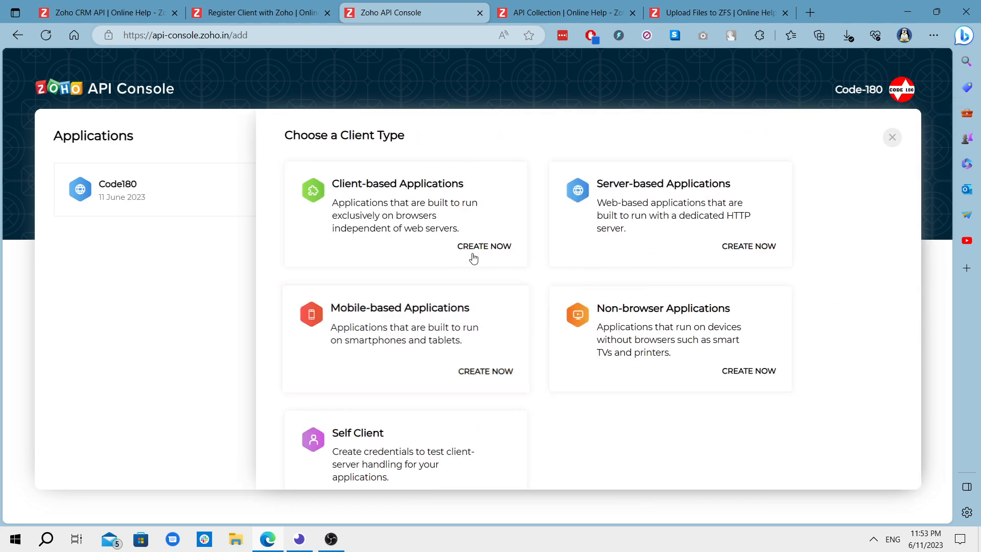
pyautogui.click(656, 203)
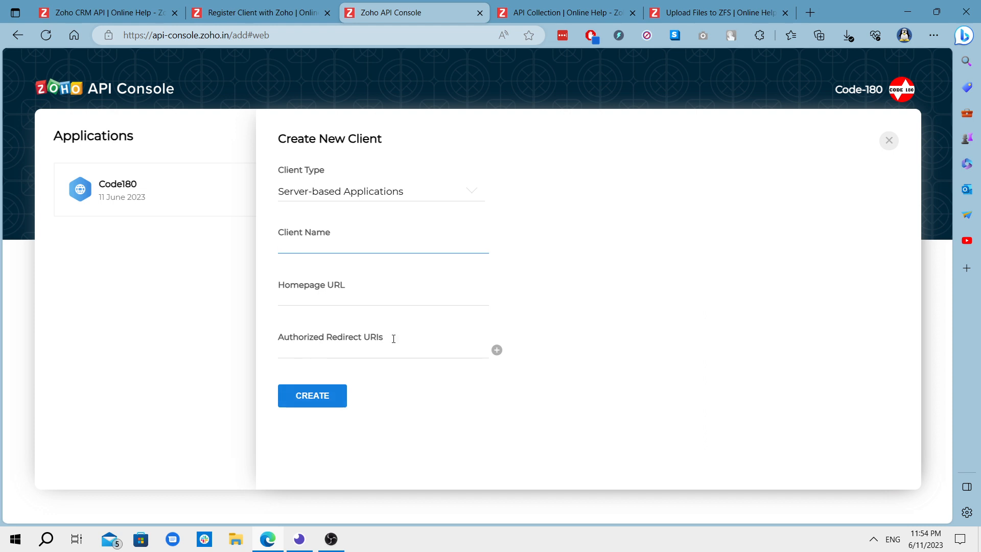
pyautogui.click(889, 142)
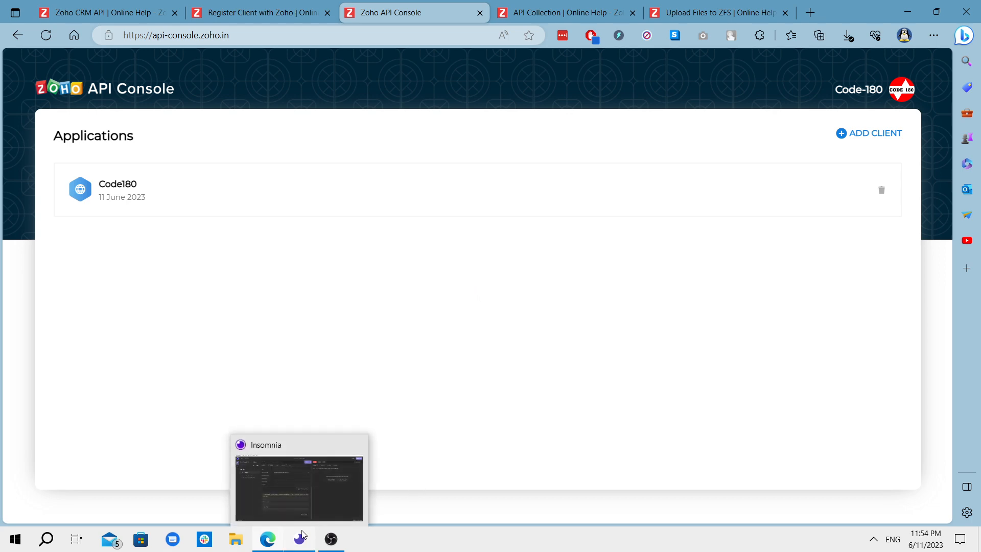
# Open the Code180 application's settings and examine the Multi-DC options for the listed data centers.
pyautogui.click(192, 191)
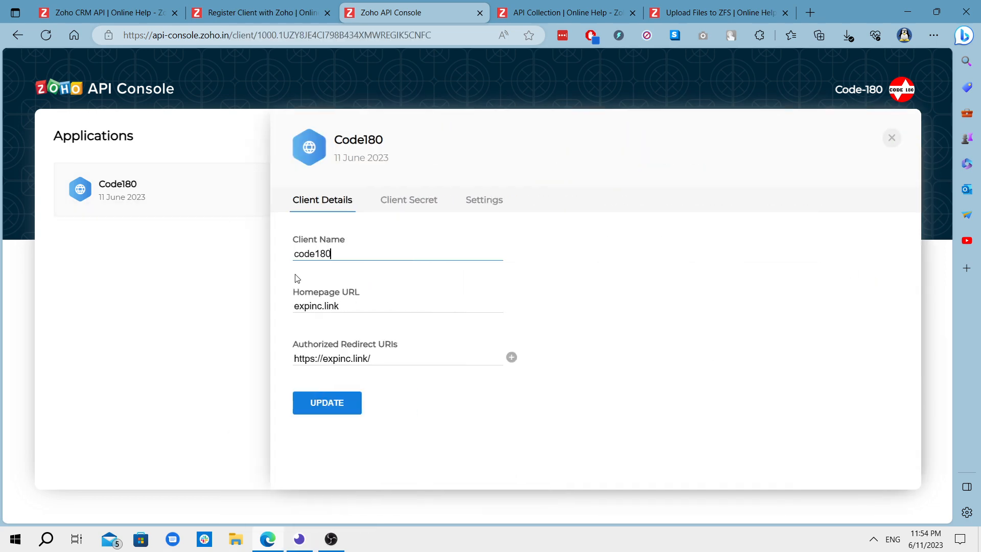
pyautogui.doubleClick(475, 202)
pyautogui.scroll(-2, 400, 332)
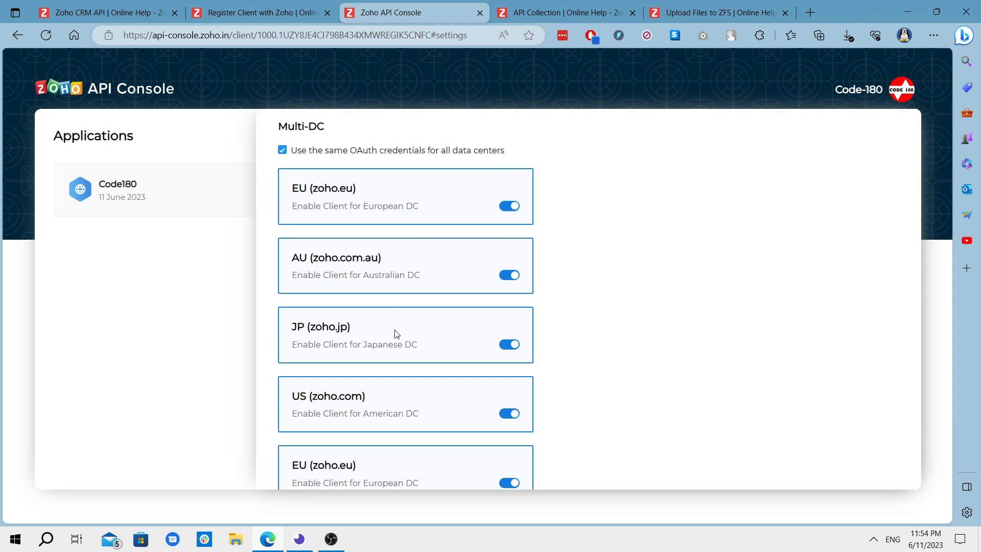
pyautogui.scroll(2, 391, 334)
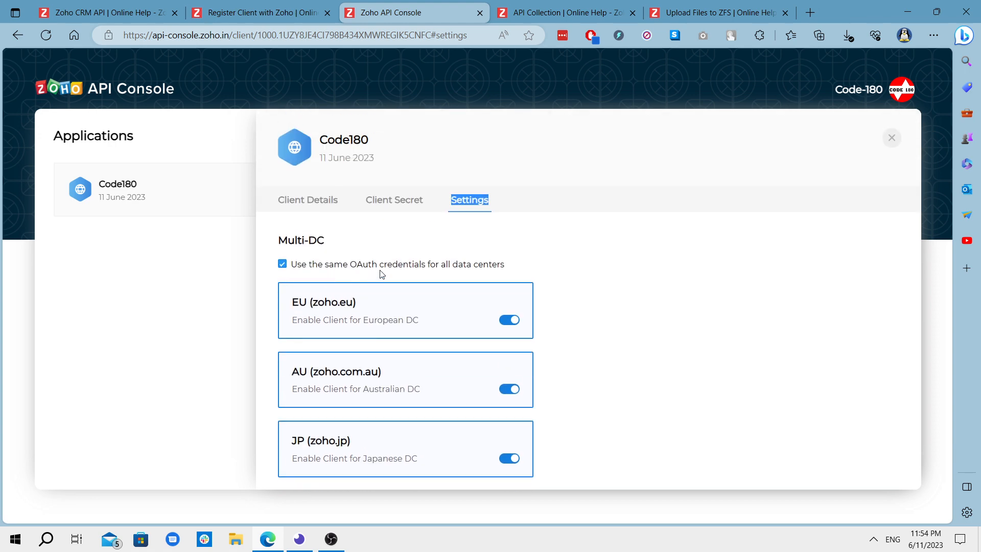
pyautogui.scroll(-3, 407, 332)
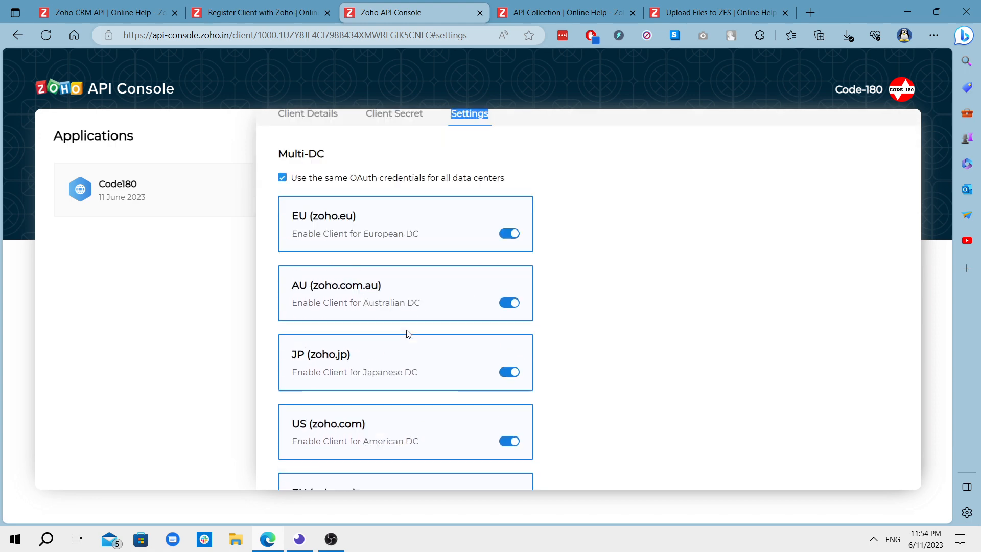
pyautogui.scroll(-2, 384, 292)
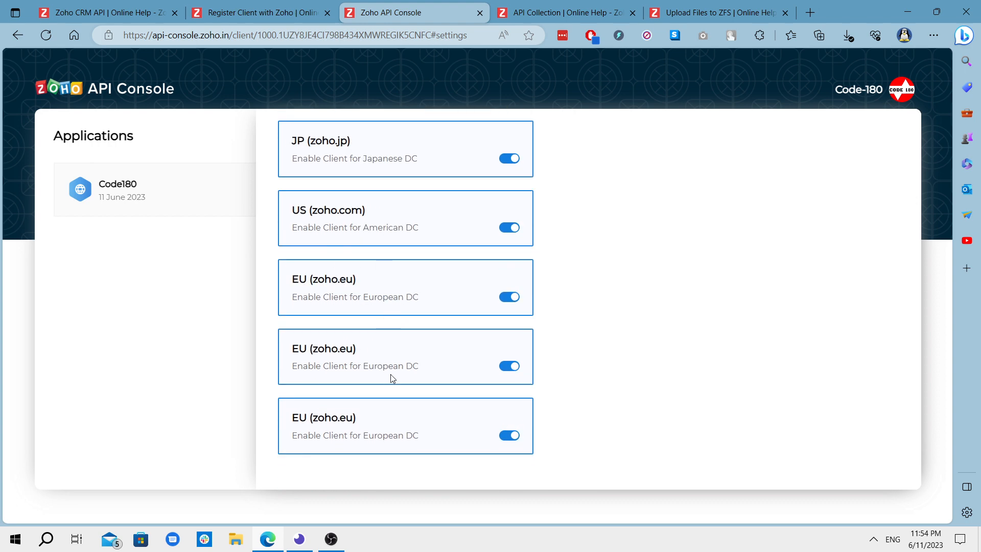
pyautogui.scroll(2, 392, 368)
pyautogui.scroll(3, 392, 364)
pyautogui.scroll(-4, 390, 369)
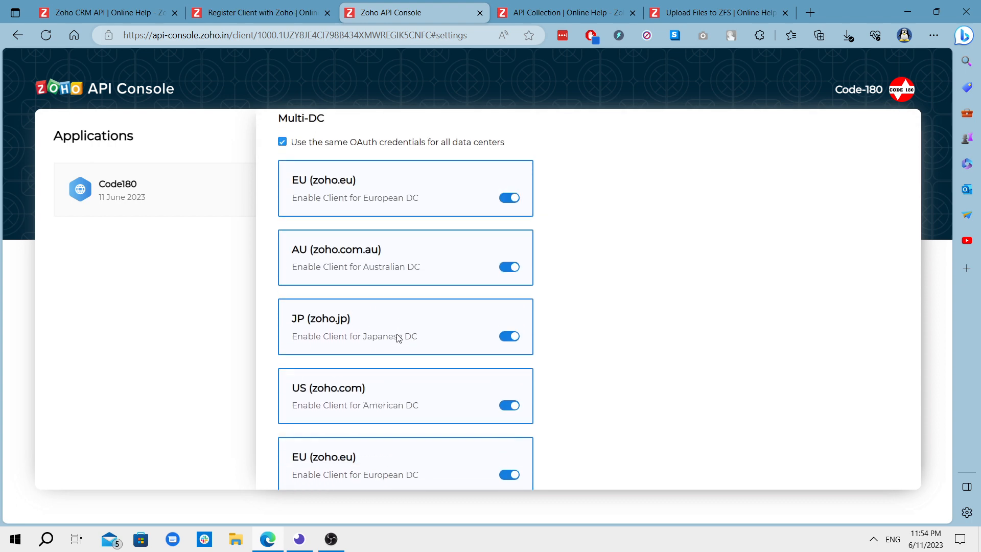
pyautogui.scroll(4, 391, 334)
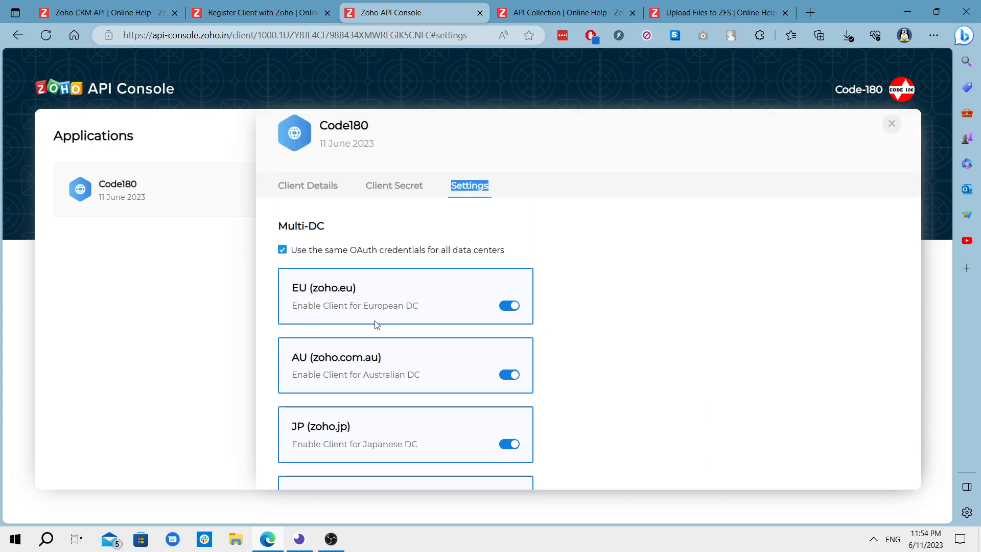
pyautogui.scroll(-1, 383, 323)
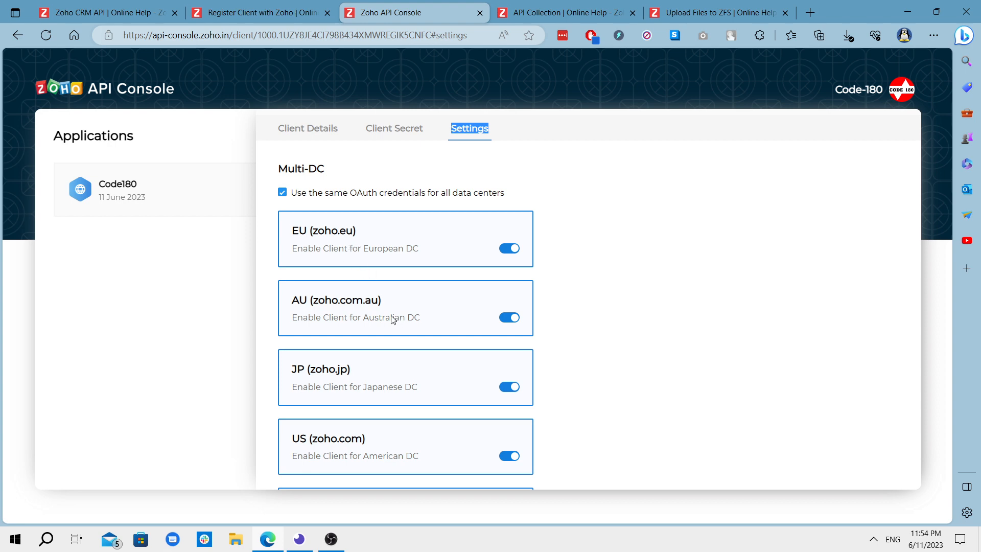
pyautogui.scroll(-1, 409, 299)
pyautogui.scroll(-1, 364, 393)
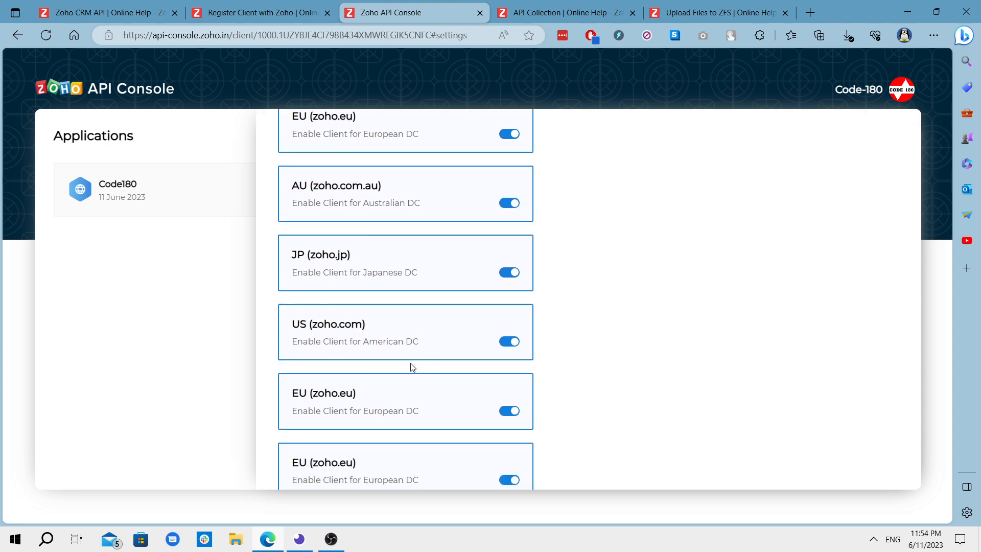
pyautogui.scroll(-2, 408, 373)
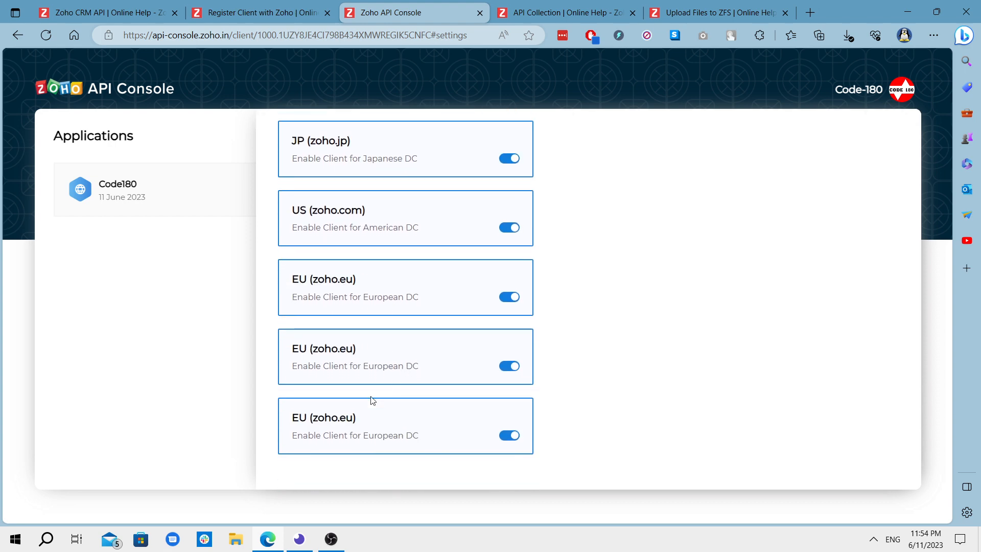
pyautogui.scroll(4, 417, 347)
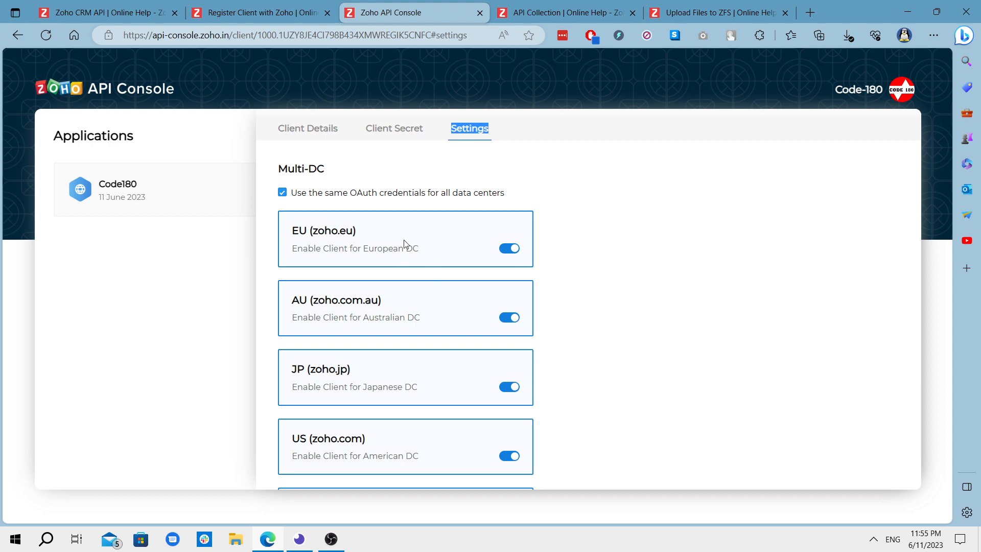
# View the Code180 application's client details and return to the applications list.
pyautogui.click(187, 300)
pyautogui.click(317, 137)
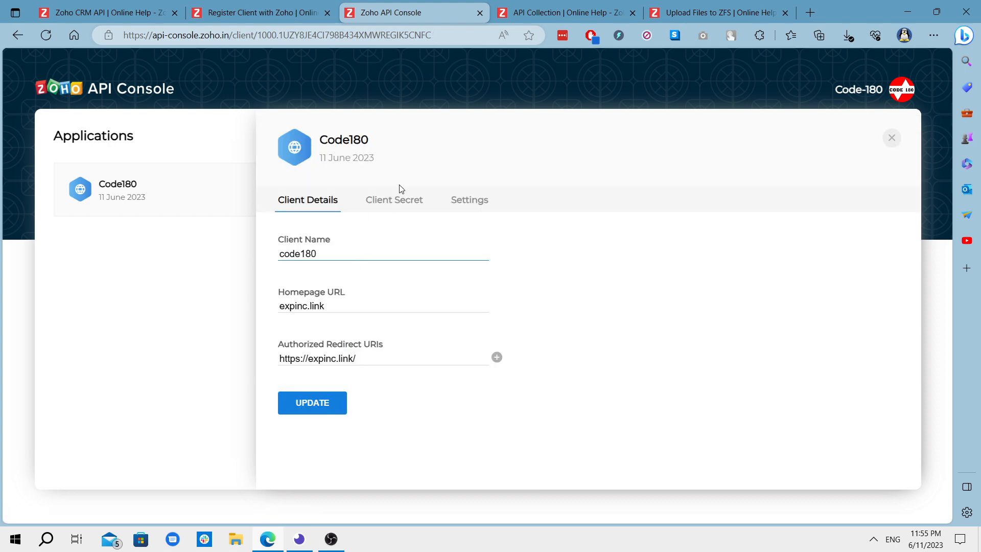
pyautogui.click(893, 139)
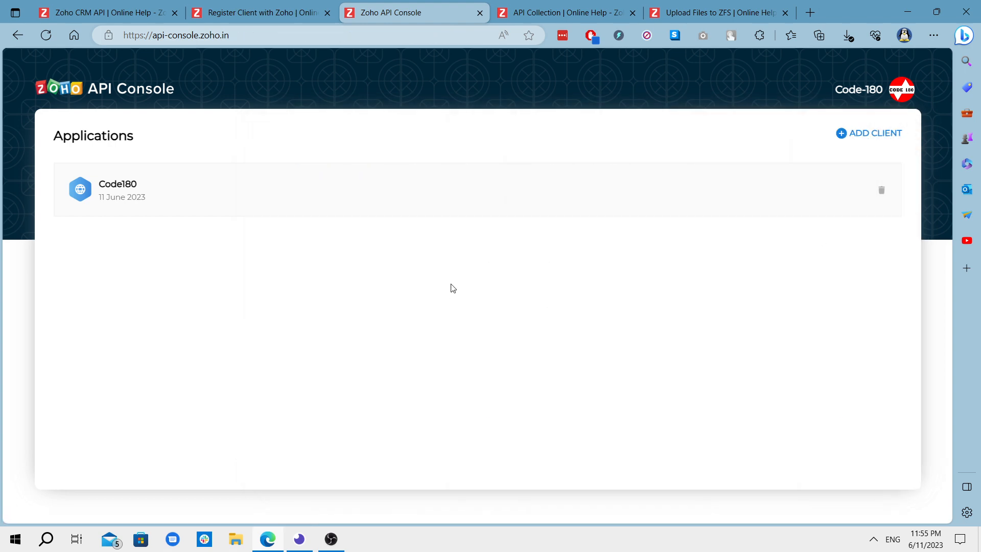
# Read through the API Collection documentation page, covering the Postman installation, collection fork and environment setup instructions.
pyautogui.click(551, 10)
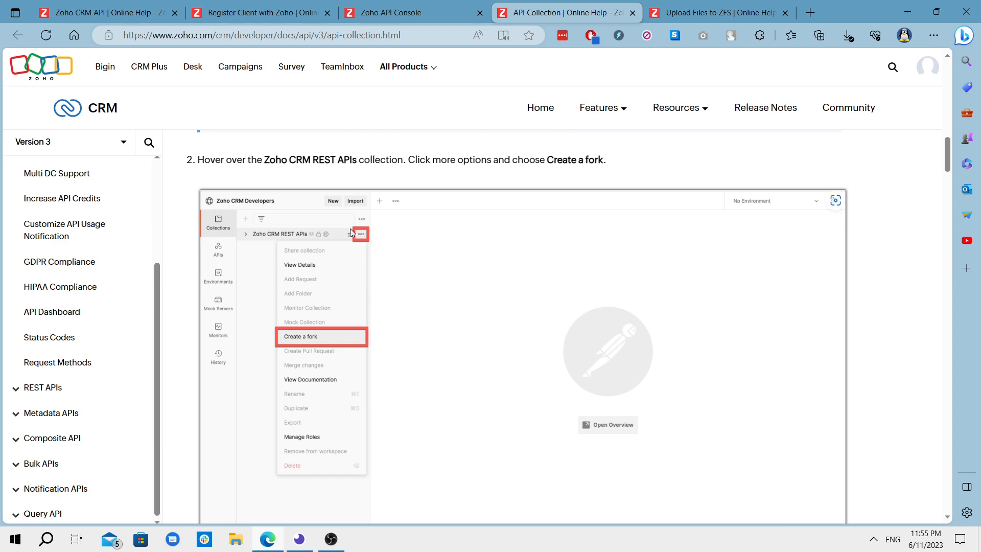
pyautogui.scroll(4, 428, 280)
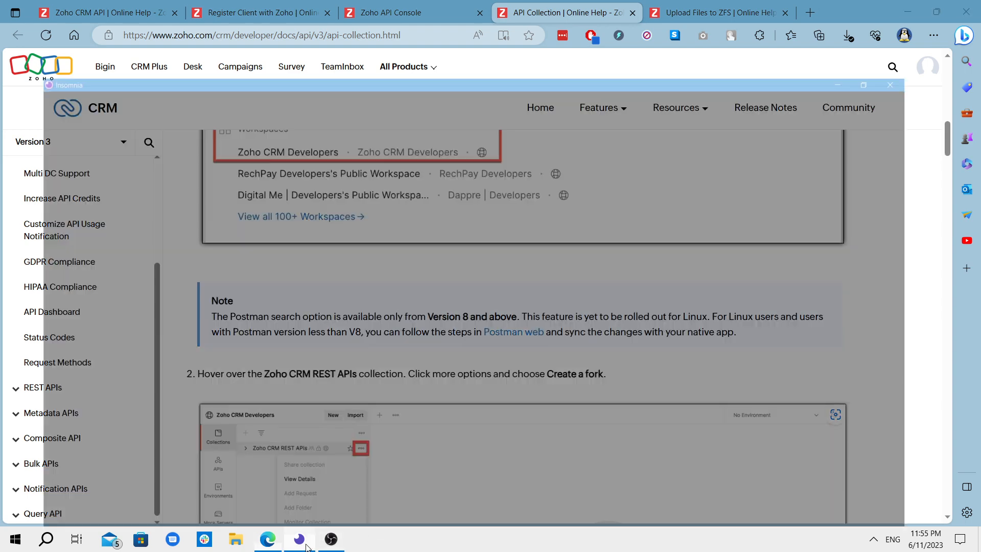
pyautogui.scroll(15, 378, 314)
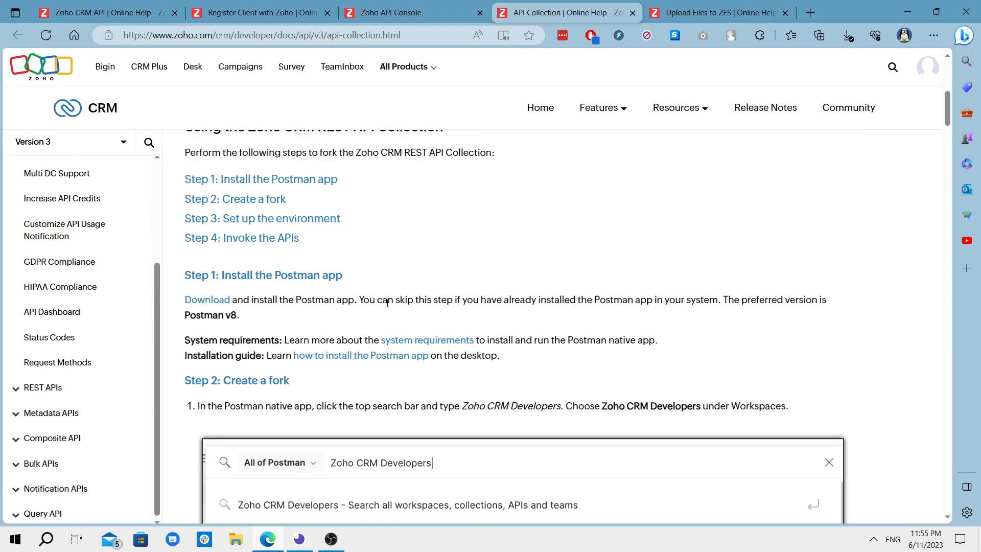
pyautogui.scroll(-5, 397, 252)
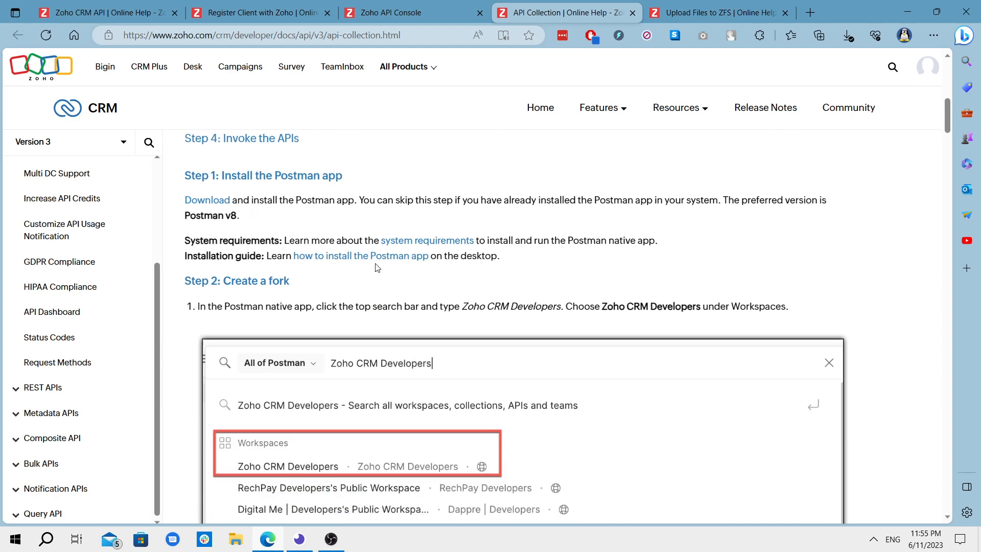
pyautogui.scroll(-10, 366, 272)
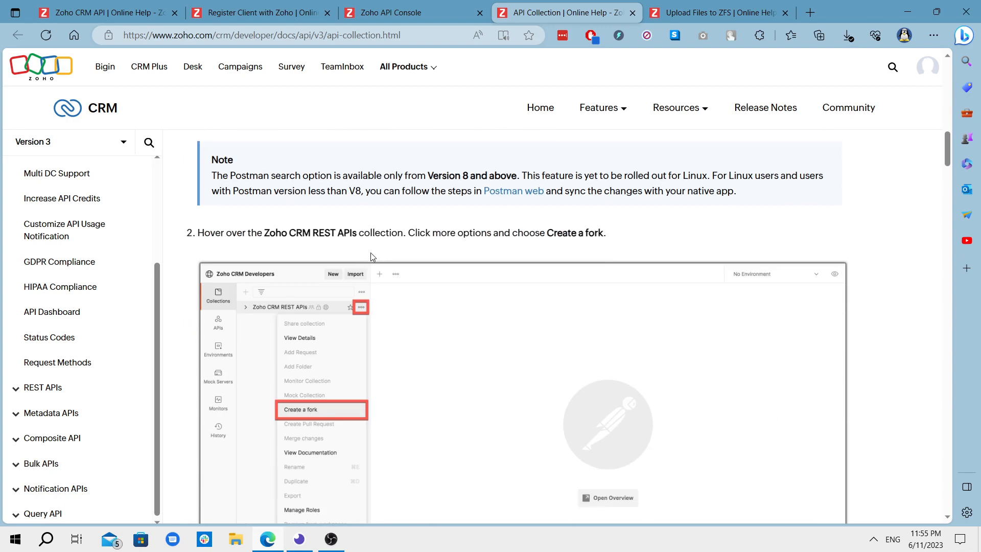
pyautogui.scroll(15, 360, 261)
pyautogui.scroll(4, 358, 255)
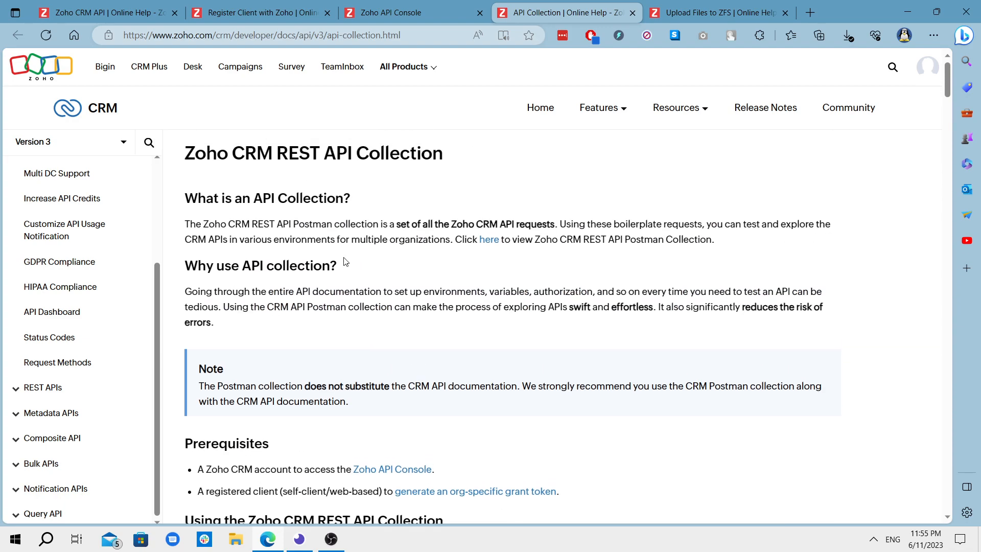
pyautogui.scroll(-20, 474, 268)
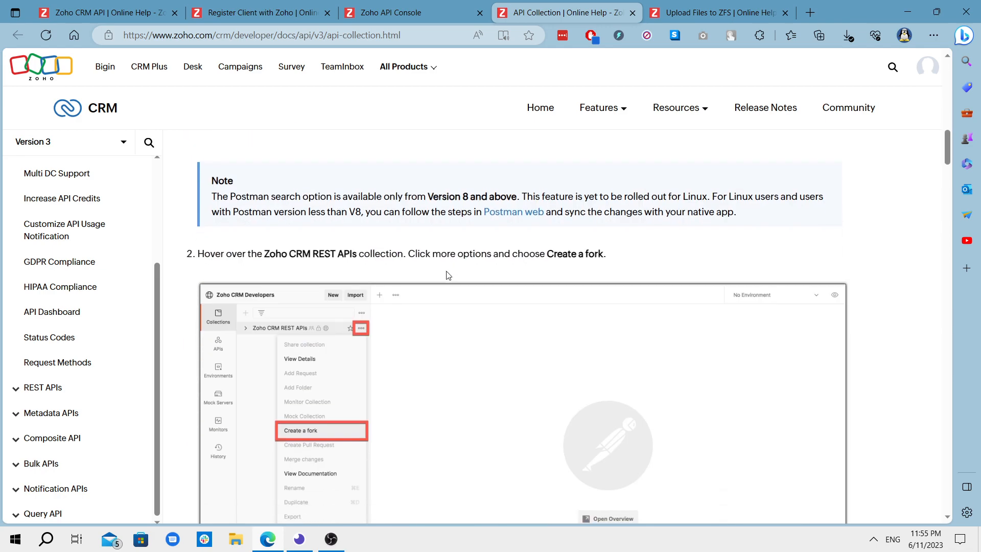
pyautogui.scroll(-16, 448, 278)
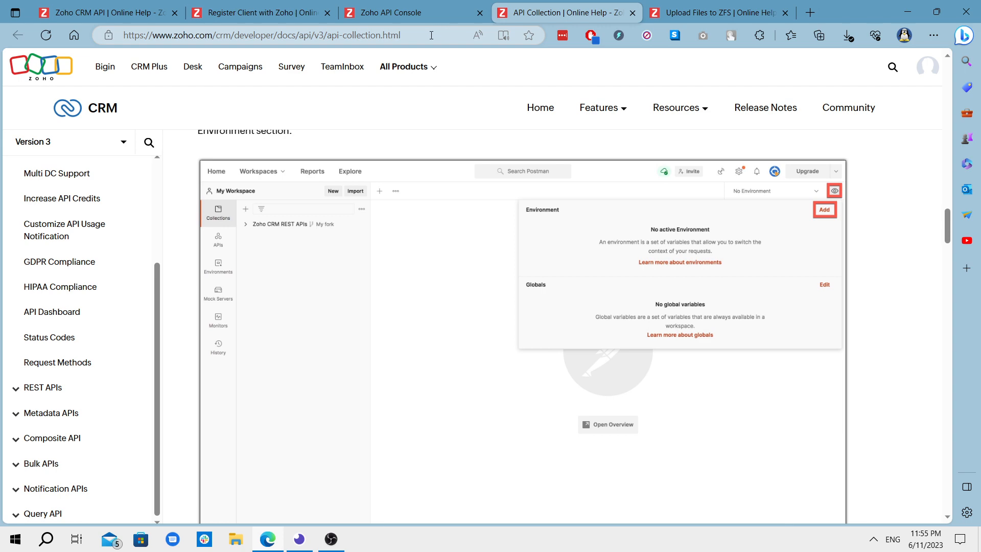
pyautogui.scroll(6, 452, 217)
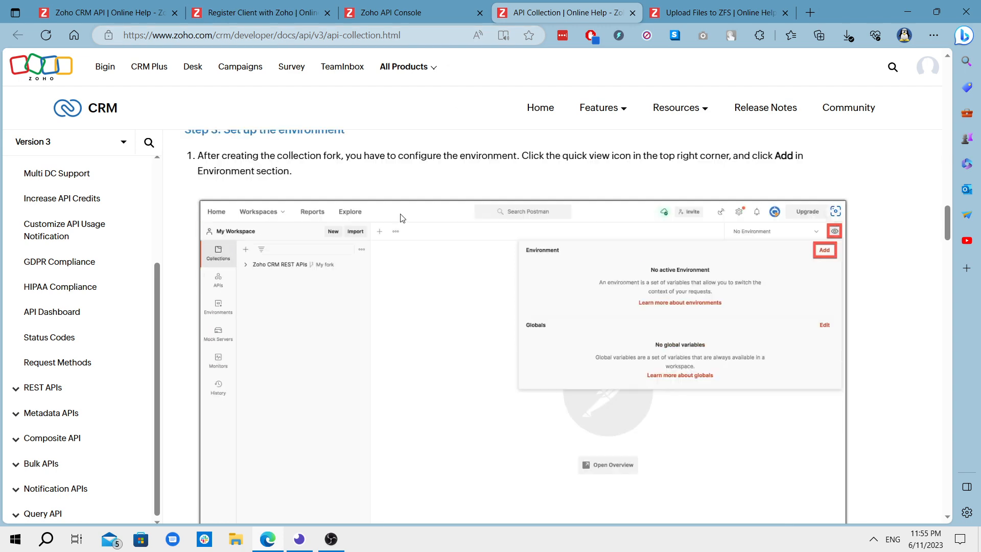
pyautogui.scroll(3, 77, 240)
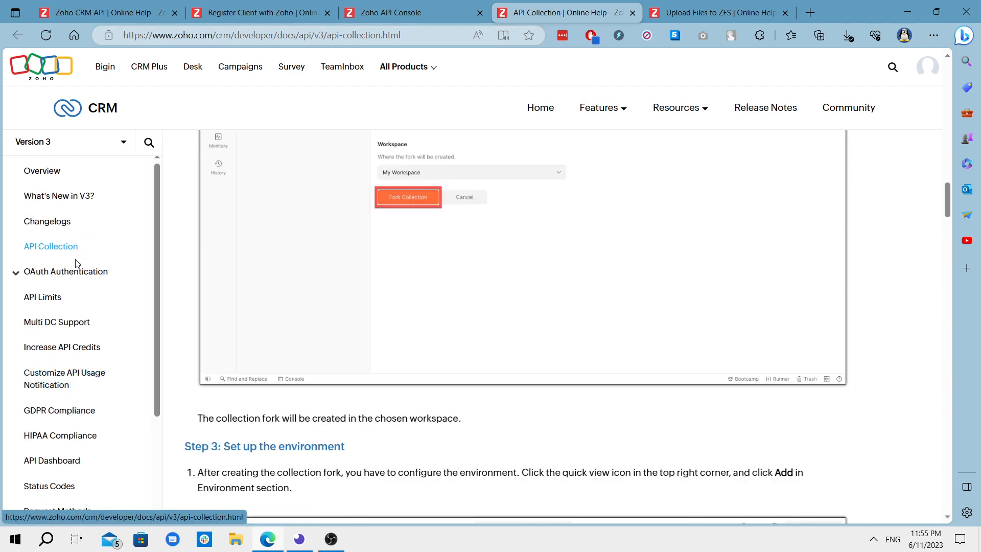
# Look through the documentation's topic list and view the OAuth Authentication steps on the Register your Application page.
pyautogui.scroll(-1, 77, 260)
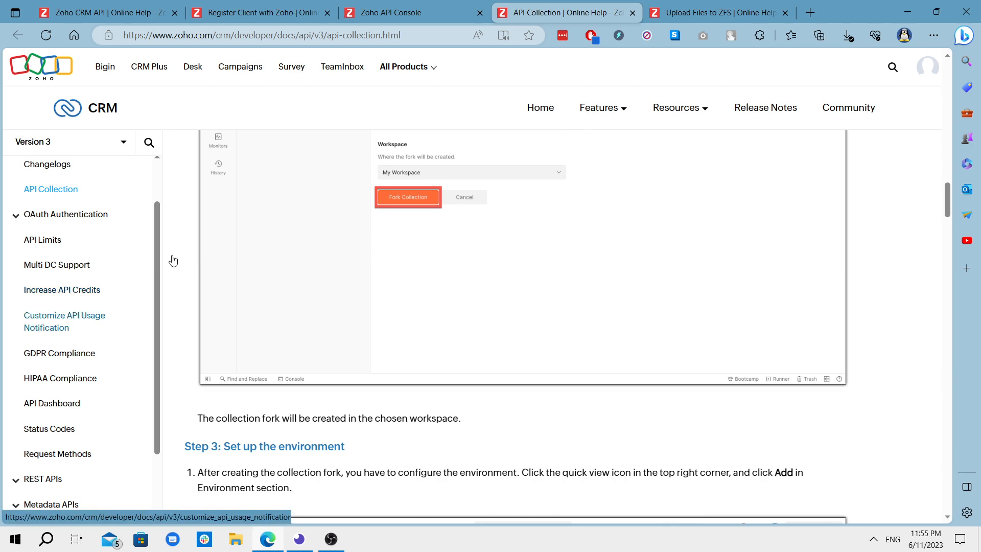
pyautogui.click(410, 17)
pyautogui.click(280, 21)
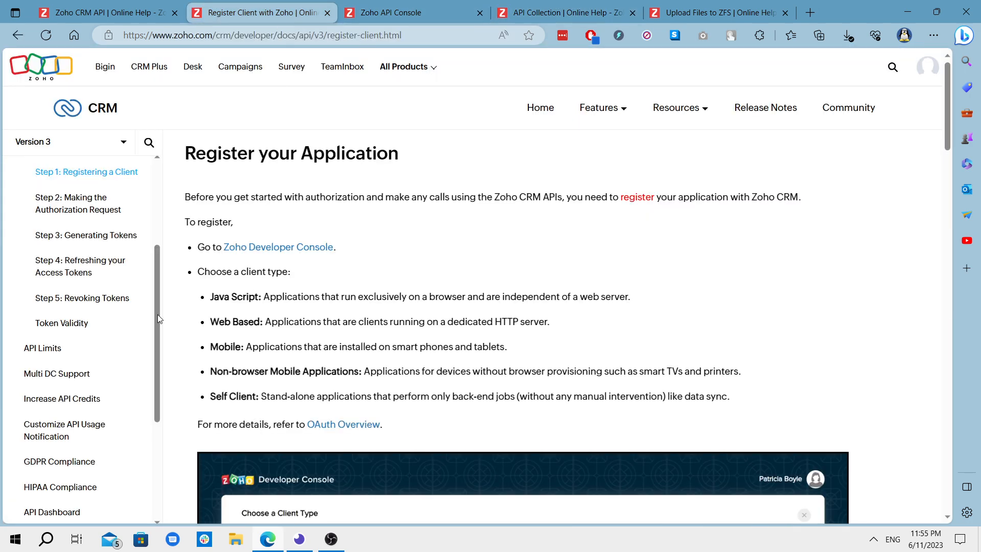
pyautogui.scroll(3, 92, 321)
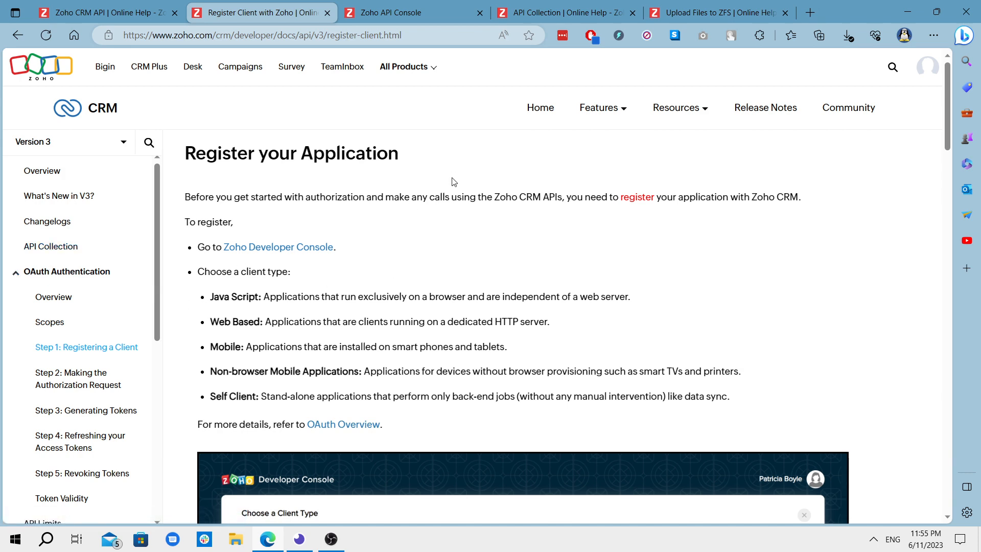
# View the Upload Files to Zoho File System (ZFS) documentation page and look through the REST APIs topic list.
pyautogui.click(711, 13)
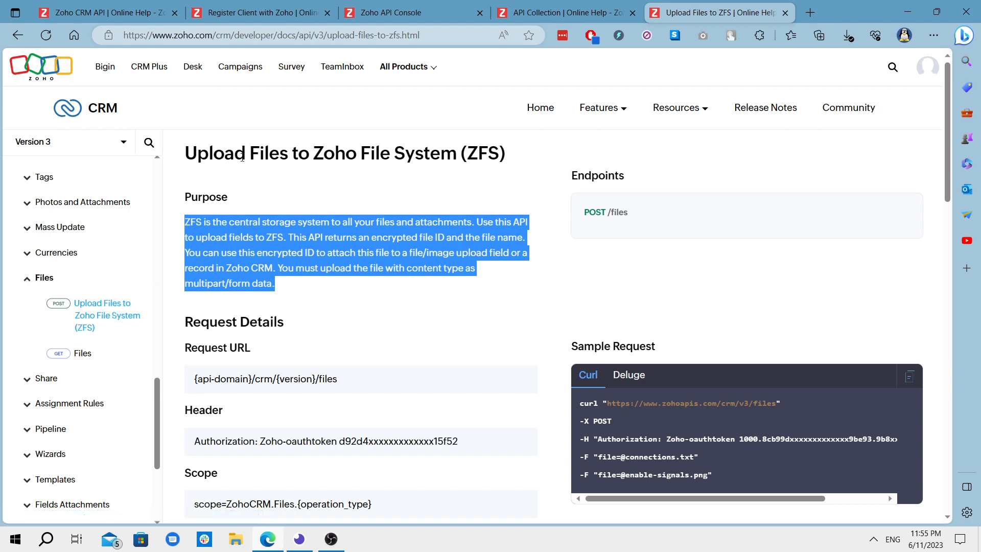
pyautogui.moveTo(246, 154); pyautogui.dragTo(417, 156)
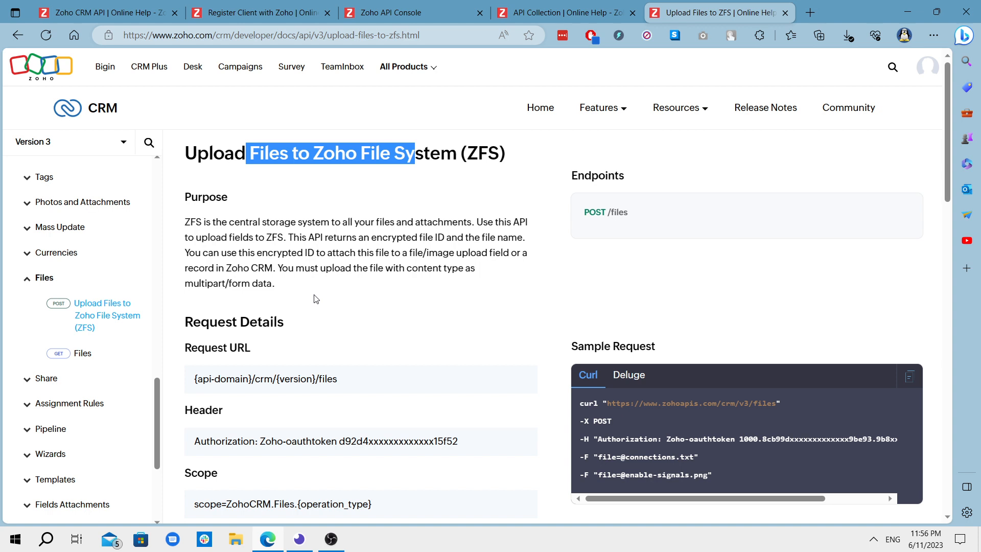
pyautogui.rightClick(352, 294)
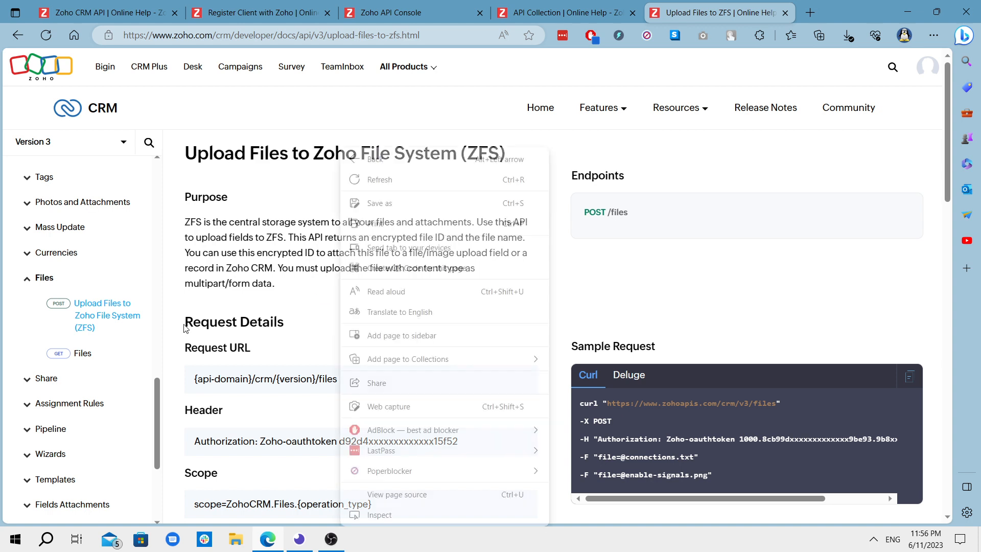
pyautogui.click(229, 199)
pyautogui.scroll(2, 81, 291)
pyautogui.scroll(6, 82, 291)
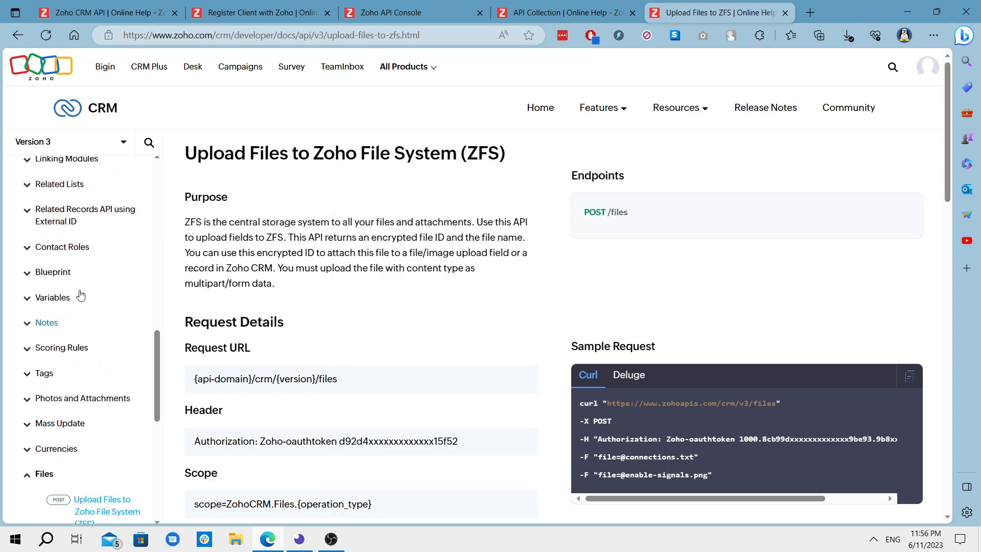
pyautogui.scroll(5, 77, 276)
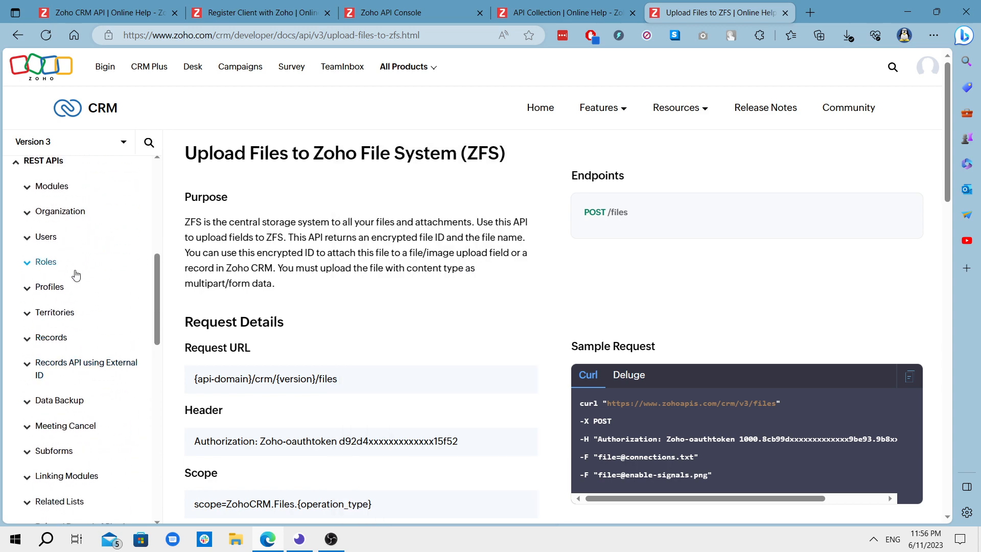
pyautogui.scroll(-1, 102, 297)
pyautogui.scroll(-1, 84, 303)
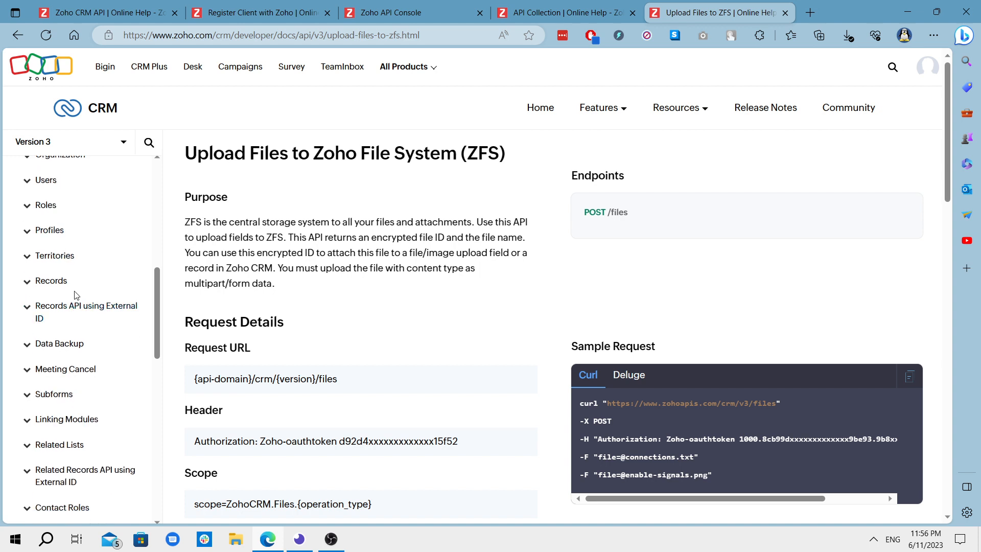
pyautogui.scroll(-1, 76, 302)
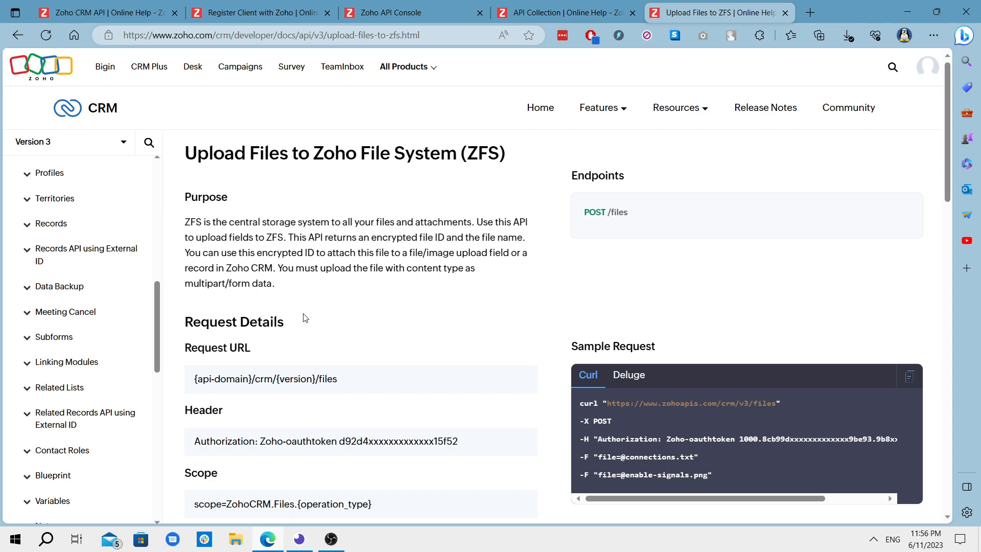
# Switch to Insomnia and examine the OAuth2 request's authorization settings, including its scope.
pyautogui.click(300, 541)
pyautogui.scroll(5, 310, 238)
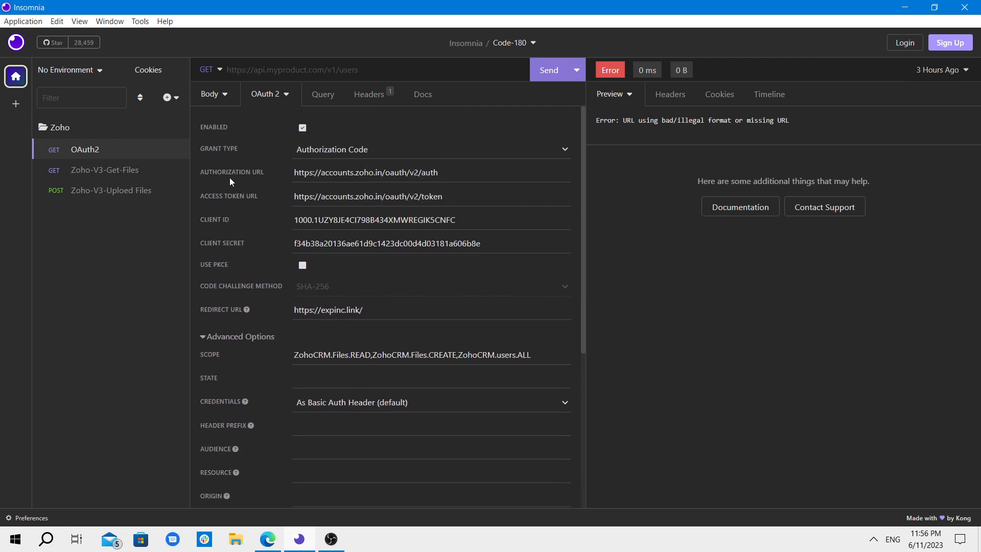
pyautogui.scroll(-3, 295, 219)
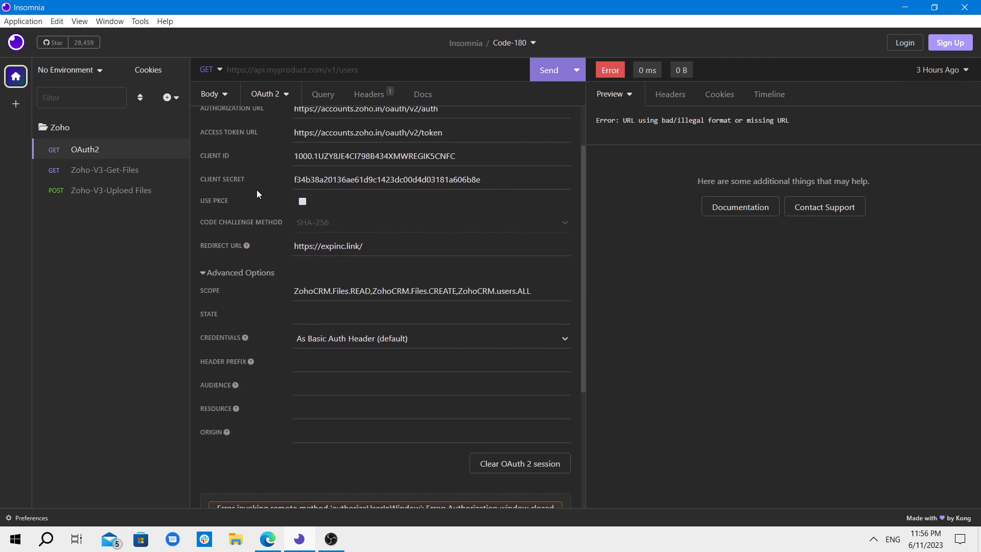
pyautogui.scroll(3, 256, 189)
pyautogui.scroll(-3, 257, 172)
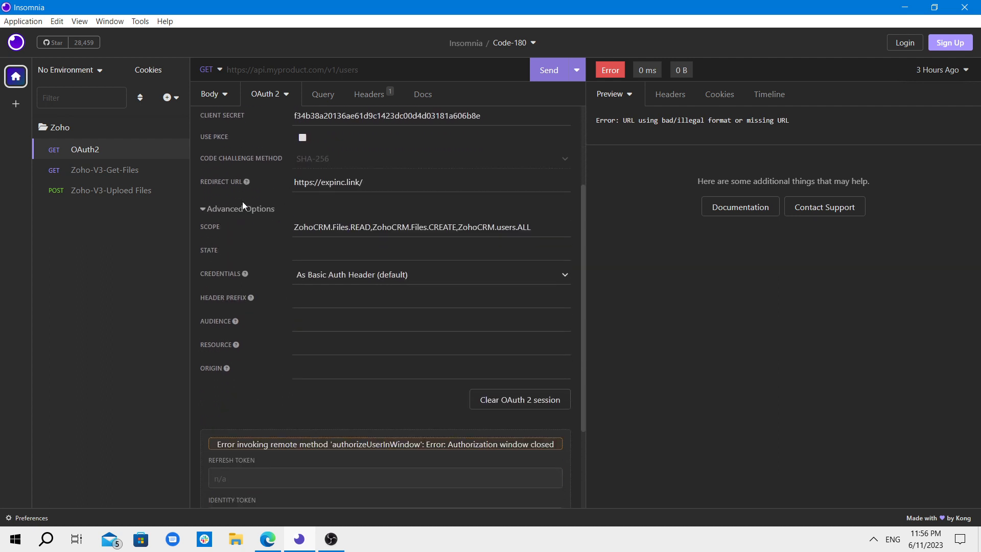
pyautogui.scroll(3, 307, 327)
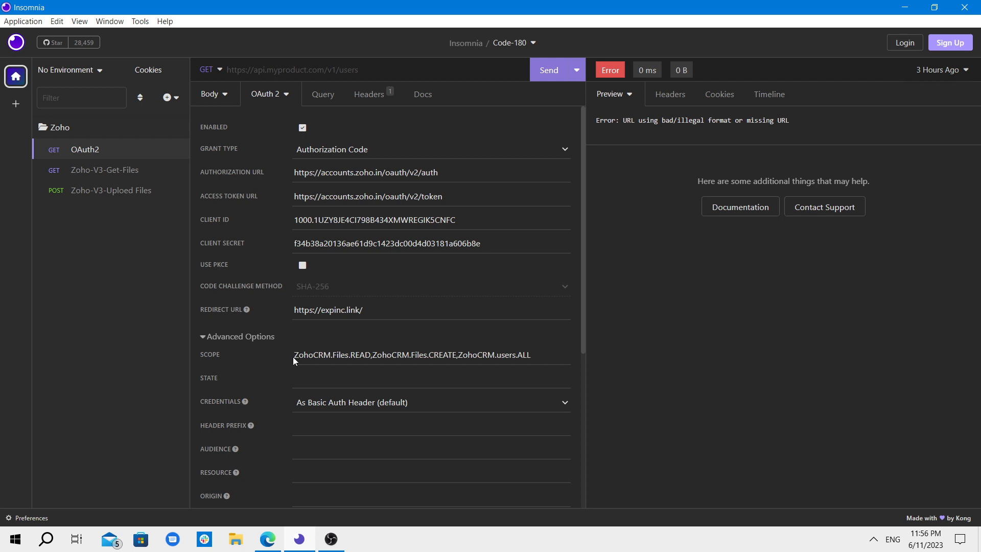
pyautogui.moveTo(545, 354); pyautogui.dragTo(263, 357)
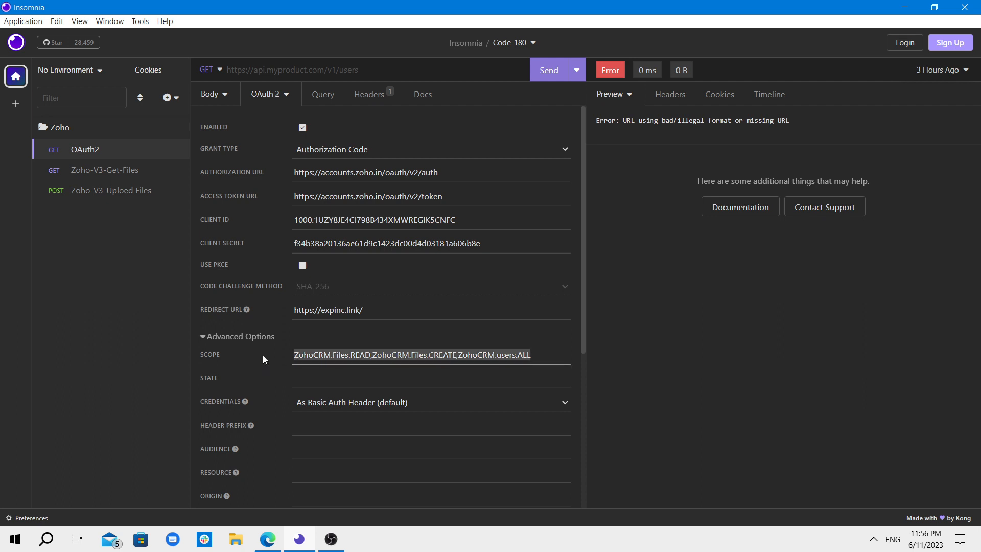
pyautogui.scroll(-2, 394, 352)
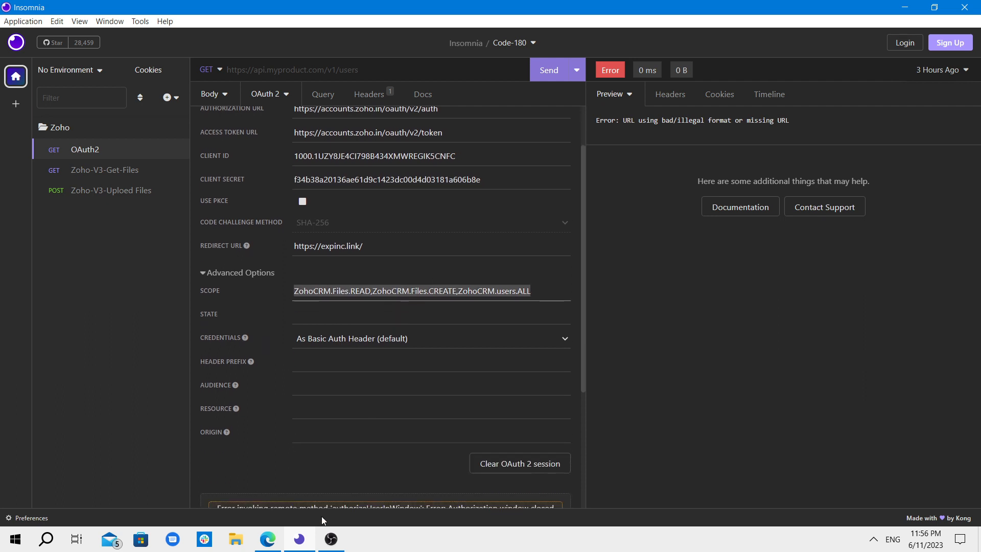
# Switch to the Edge browser and read the scope format and possible operation types for the ZFS file upload API.
pyautogui.click(267, 539)
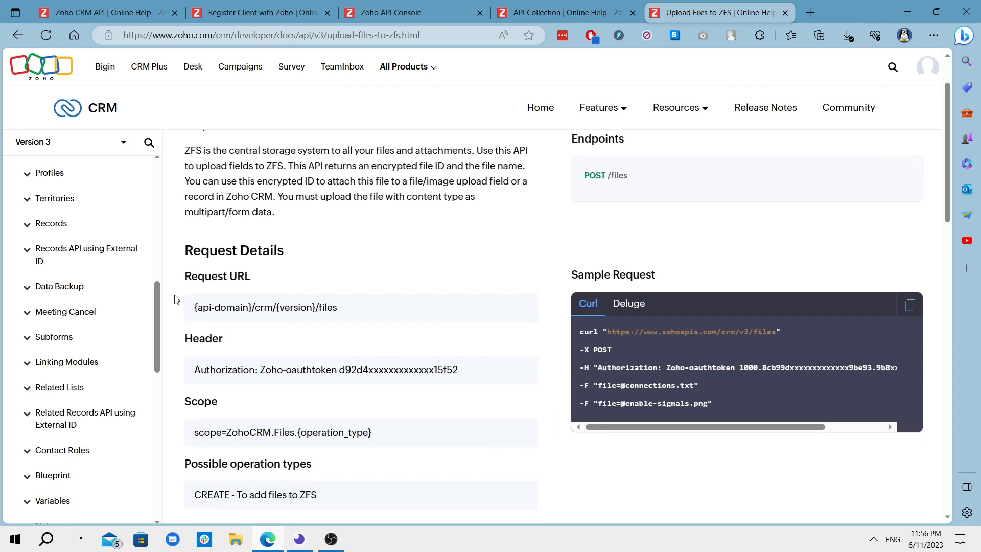
pyautogui.scroll(-6, 120, 332)
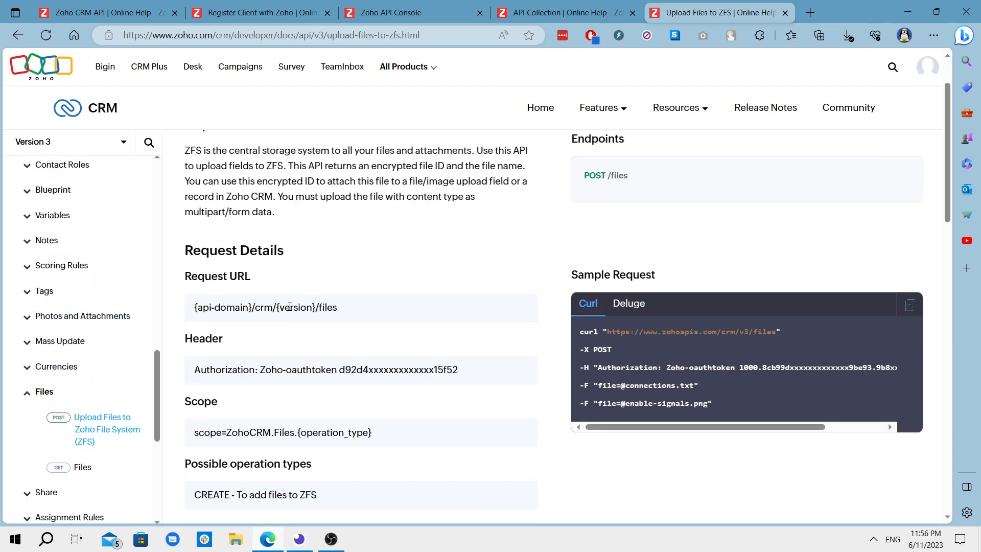
pyautogui.scroll(-1, 289, 307)
pyautogui.moveTo(199, 361); pyautogui.dragTo(369, 361)
pyautogui.click(276, 360)
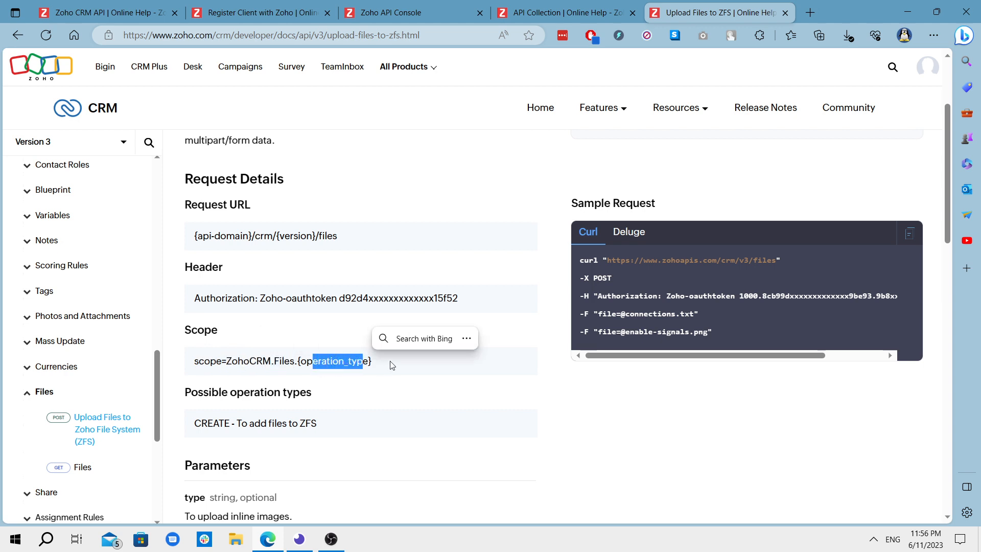
pyautogui.click(396, 361)
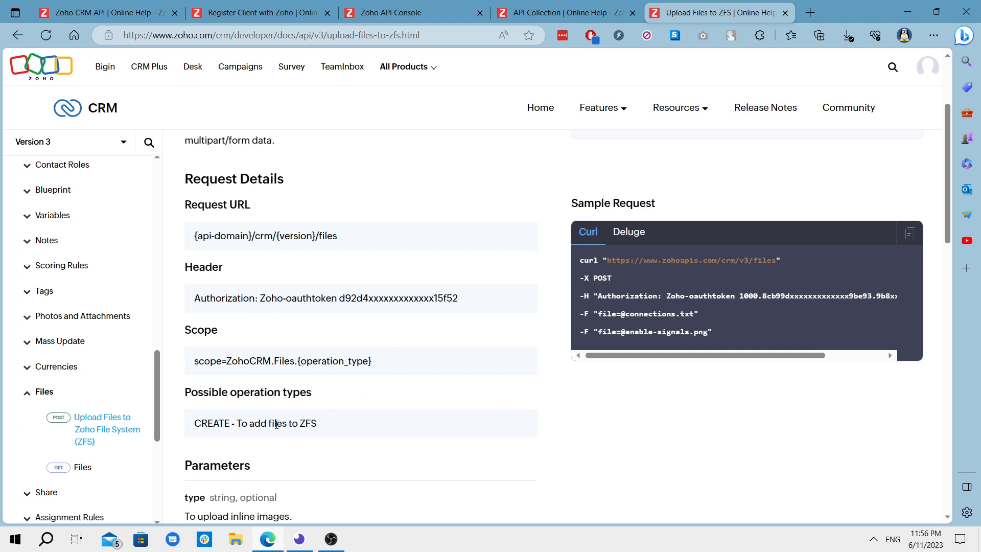
pyautogui.doubleClick(212, 425)
pyautogui.click(409, 332)
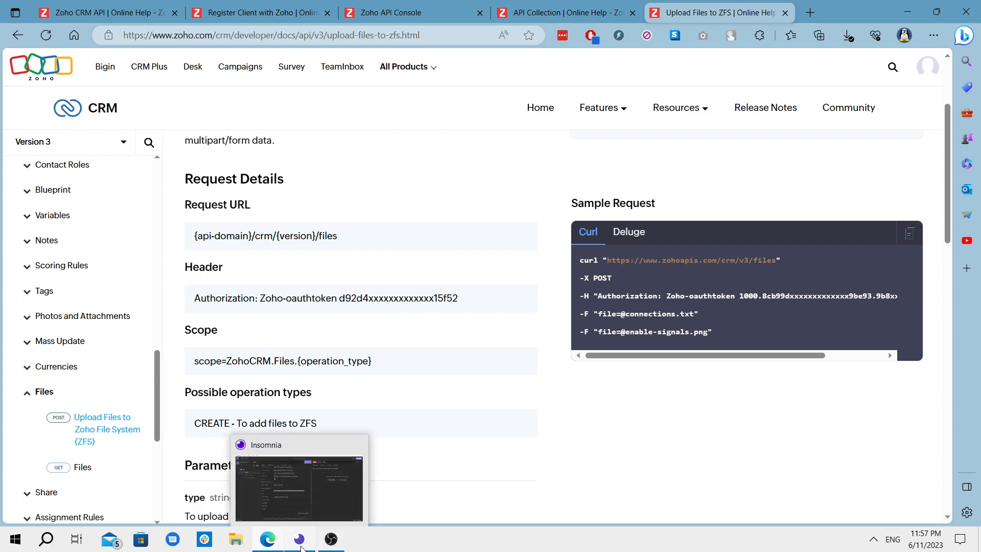
# Switch to Insomnia and examine the file and user scopes in the OAuth2 request's scope setting.
pyautogui.click(301, 490)
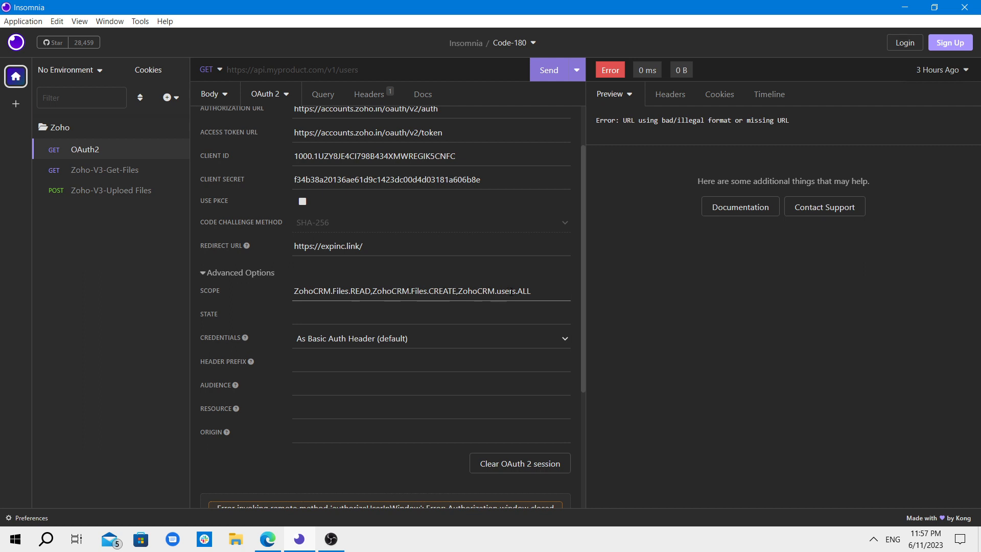
pyautogui.moveTo(531, 291); pyautogui.dragTo(292, 290)
pyautogui.moveTo(458, 291); pyautogui.dragTo(548, 289)
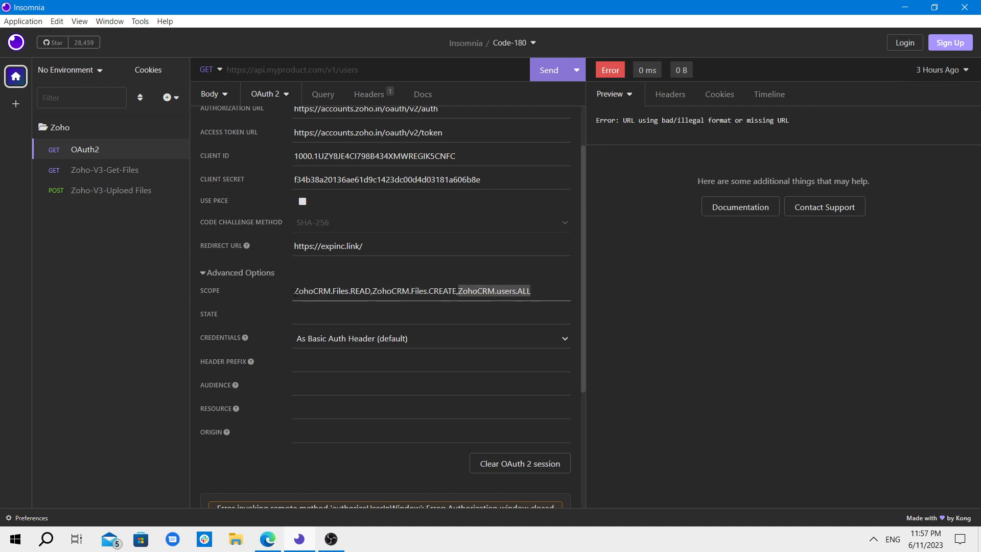
pyautogui.moveTo(293, 291); pyautogui.dragTo(458, 292)
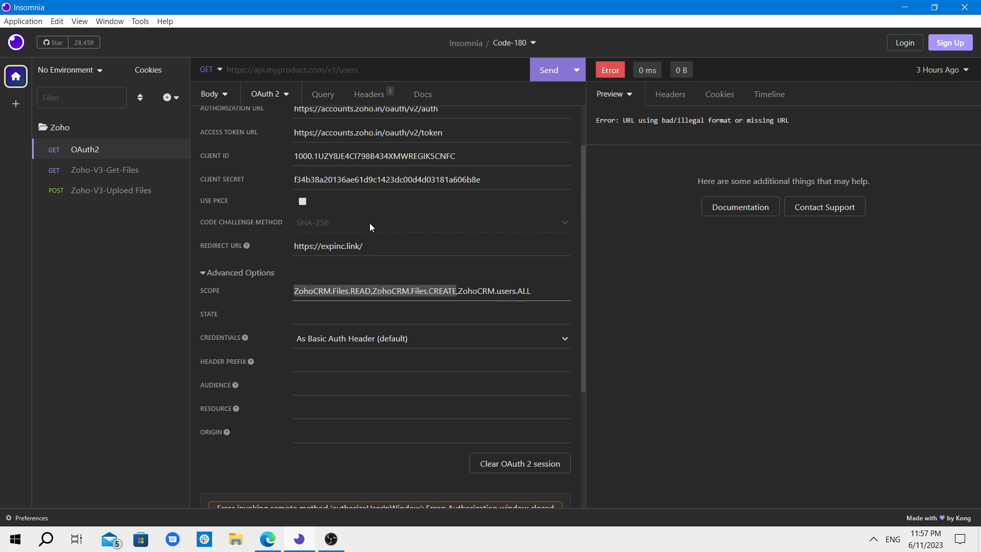
# Fetch the OAuth 2 tokens and accept code180's access to the Zoho CRM data.
pyautogui.scroll(-4, 483, 360)
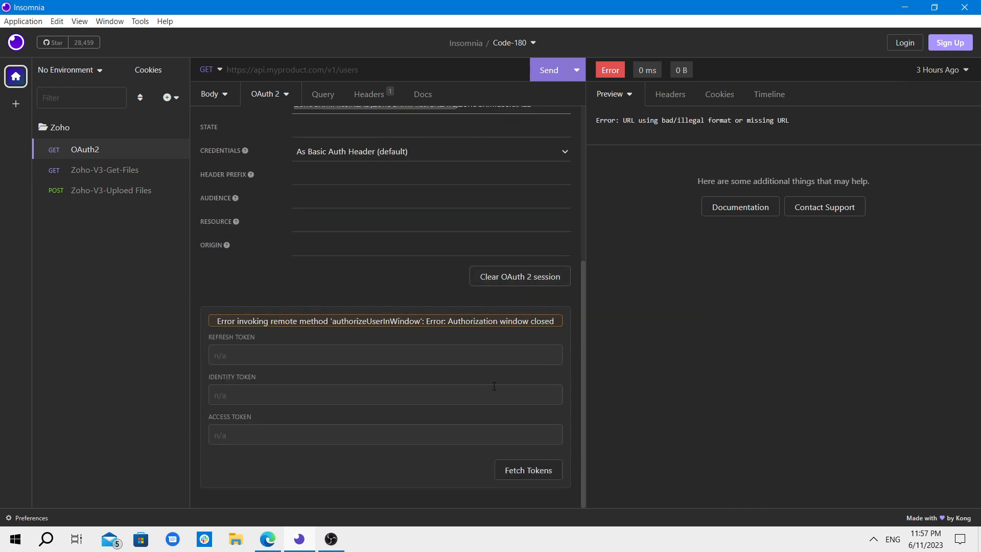
pyautogui.click(529, 477)
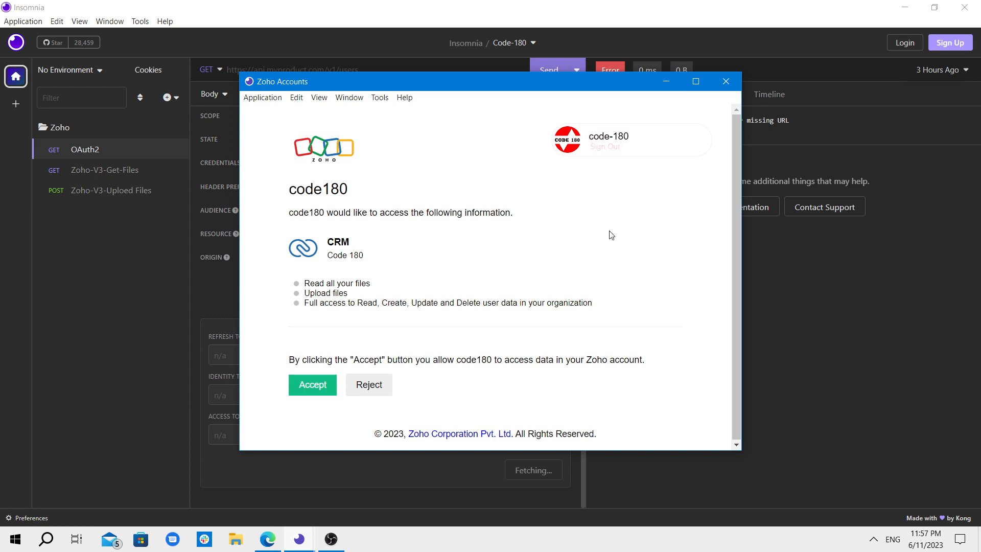
pyautogui.click(311, 391)
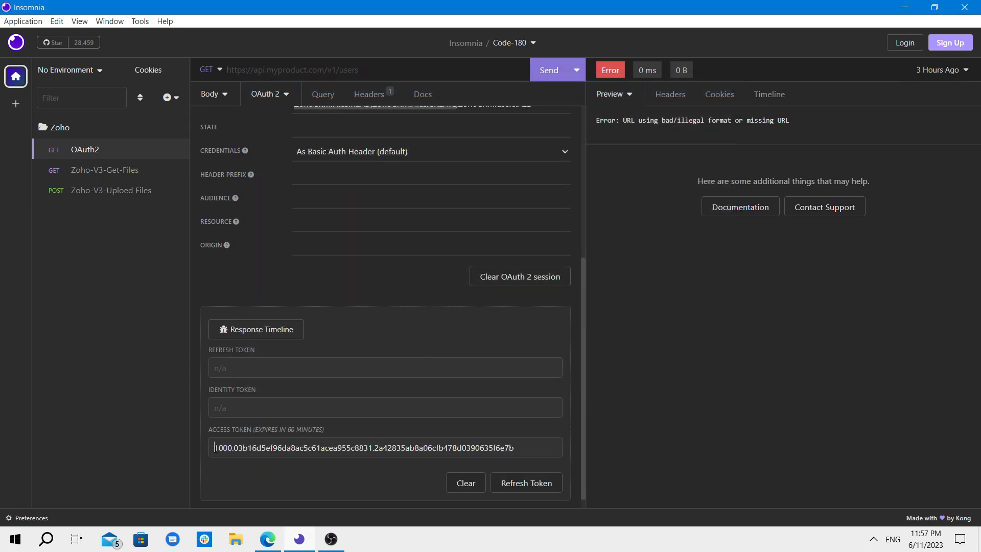
# Copy the fetched access token and paste it after Zoho-oauthtoken in the Zoho-V3-Uploed Files request's Authorization header.
pyautogui.moveTo(214, 448); pyautogui.dragTo(515, 448)
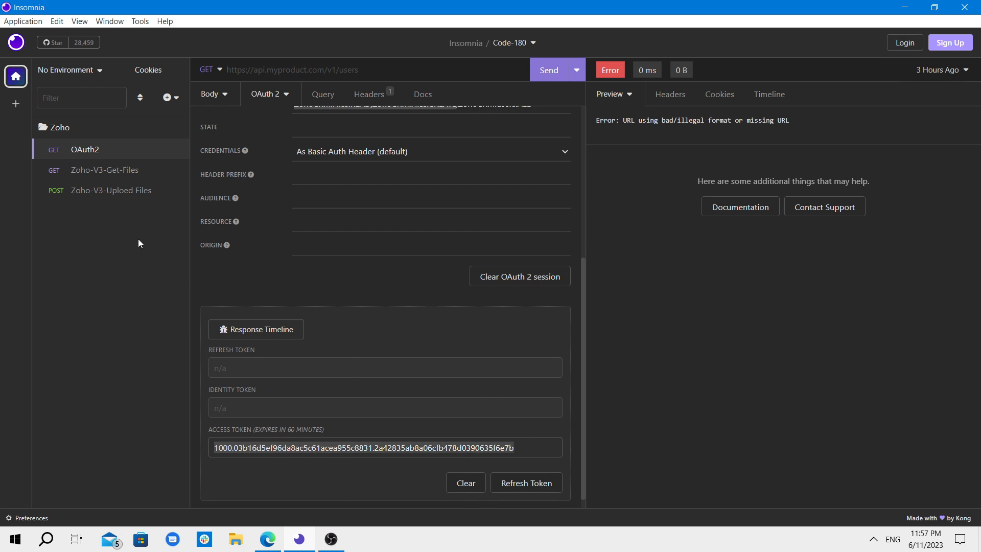
pyautogui.click(117, 193)
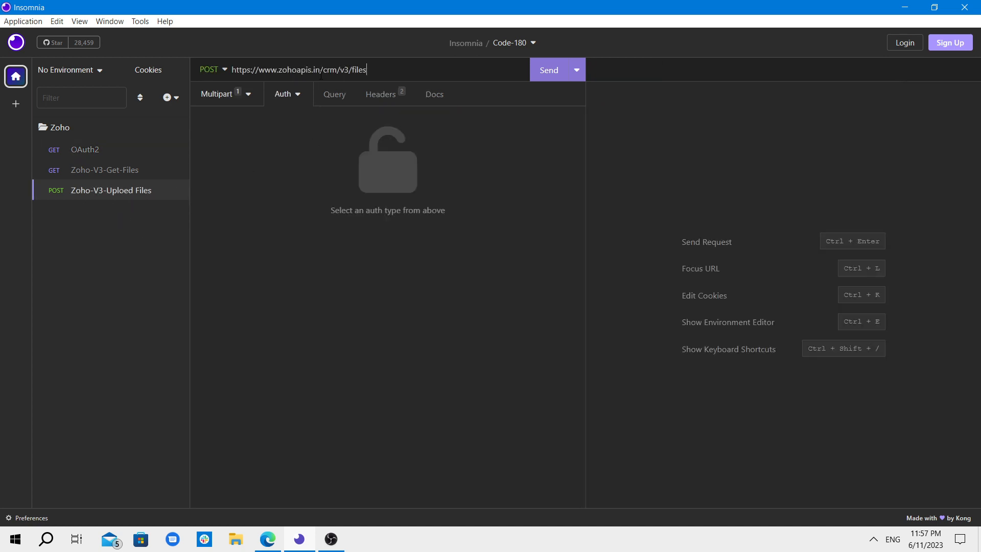
pyautogui.moveTo(311, 70); pyautogui.dragTo(320, 70)
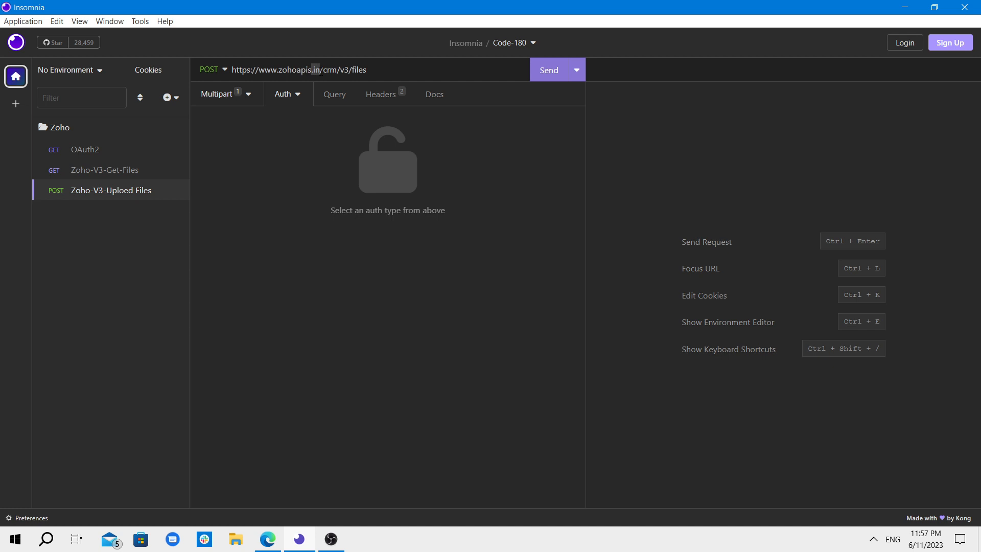
pyautogui.doubleClick(345, 70)
pyautogui.click(376, 97)
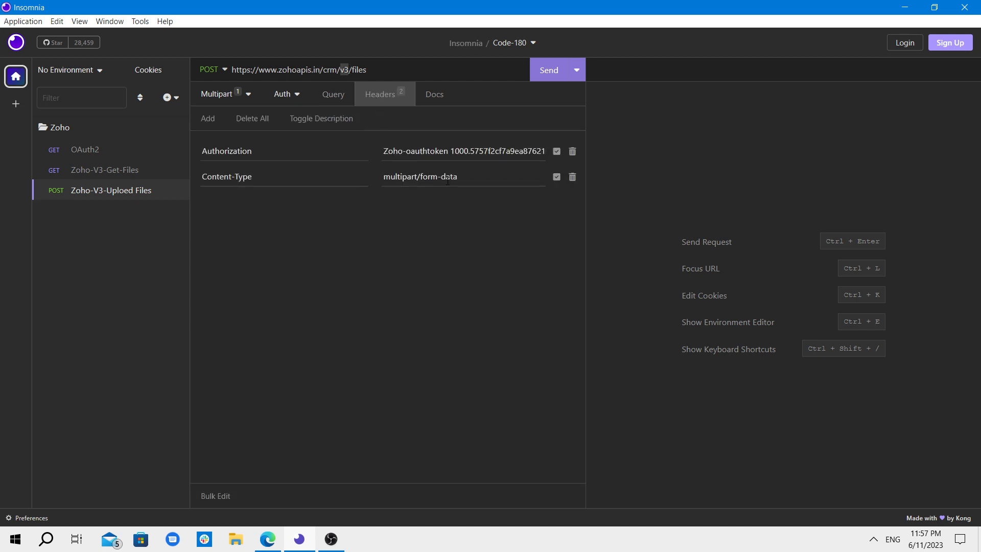
pyautogui.moveTo(452, 151); pyautogui.dragTo(618, 149)
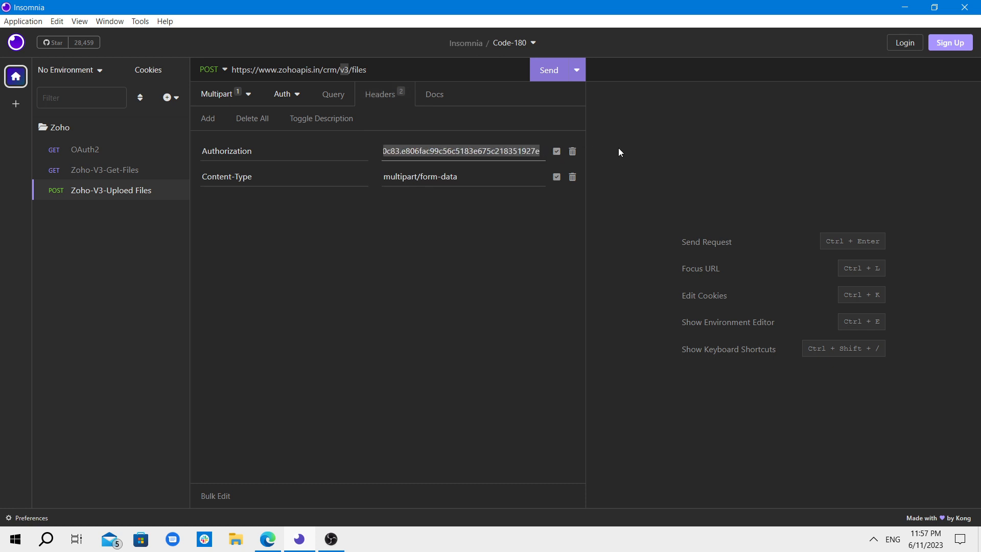
pyautogui.hotkey('ctrl', 'v')
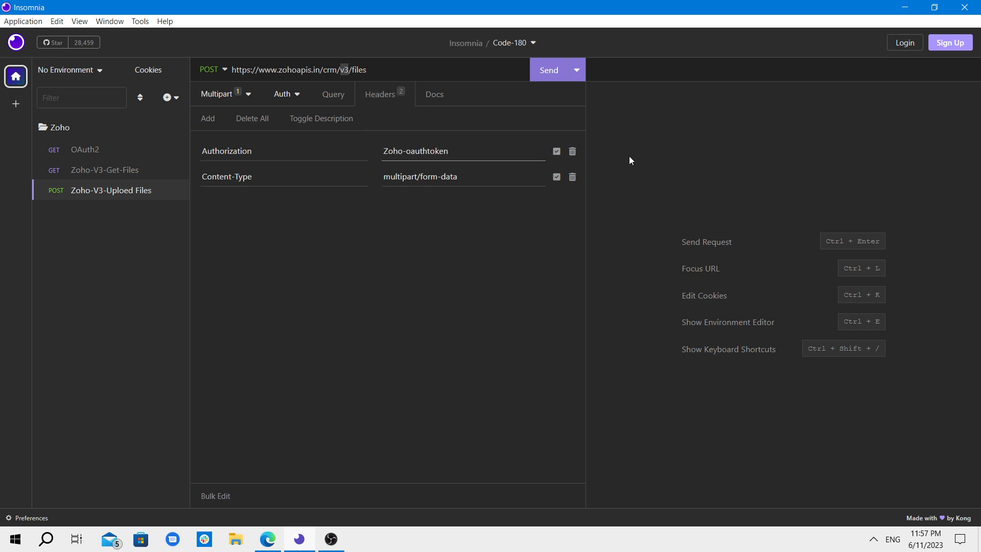
# Choose Wallpaper (15).jpg as the file in the upload request's multipart body.
pyautogui.click(216, 101)
pyautogui.click(449, 156)
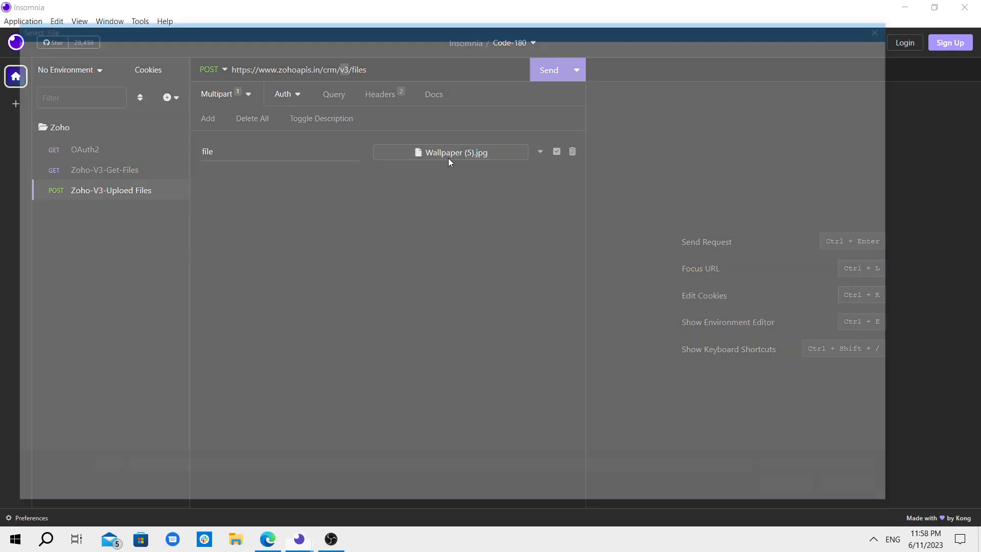
pyautogui.doubleClick(564, 217)
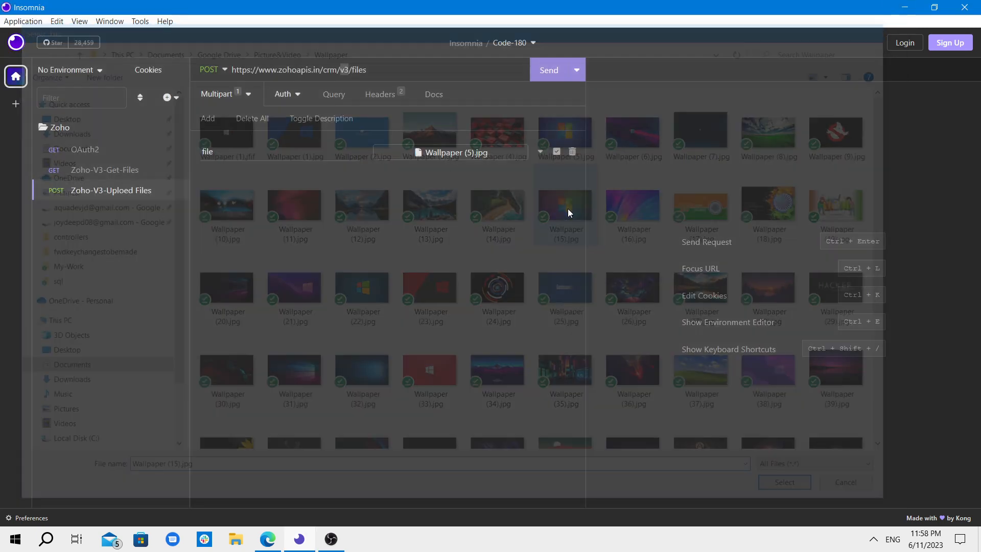
# Send the Zoho-V3-Uploed Files request and copy the uploaded file's id from the response.
pyautogui.click(552, 70)
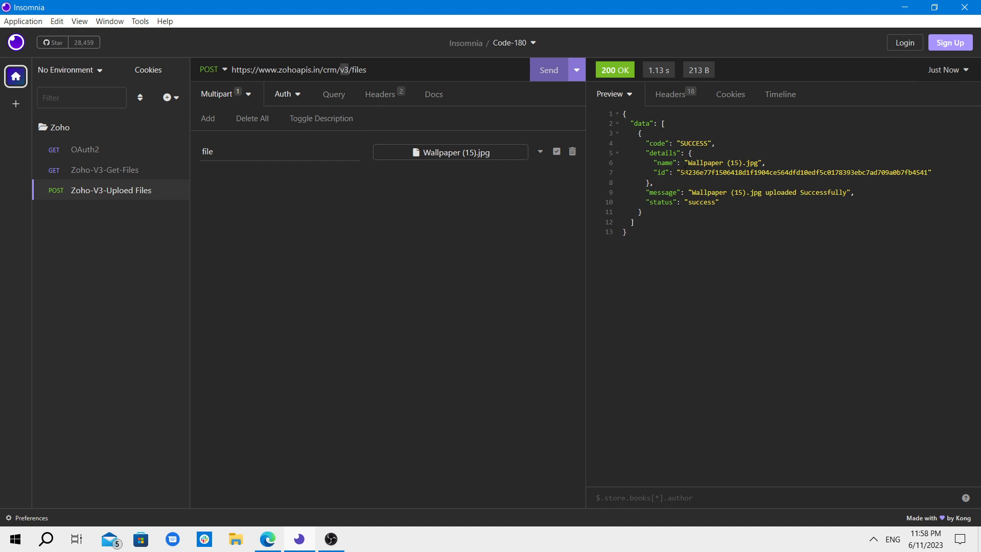
pyautogui.moveTo(681, 172); pyautogui.dragTo(928, 173)
pyautogui.hotkey('ctrl', 'c')
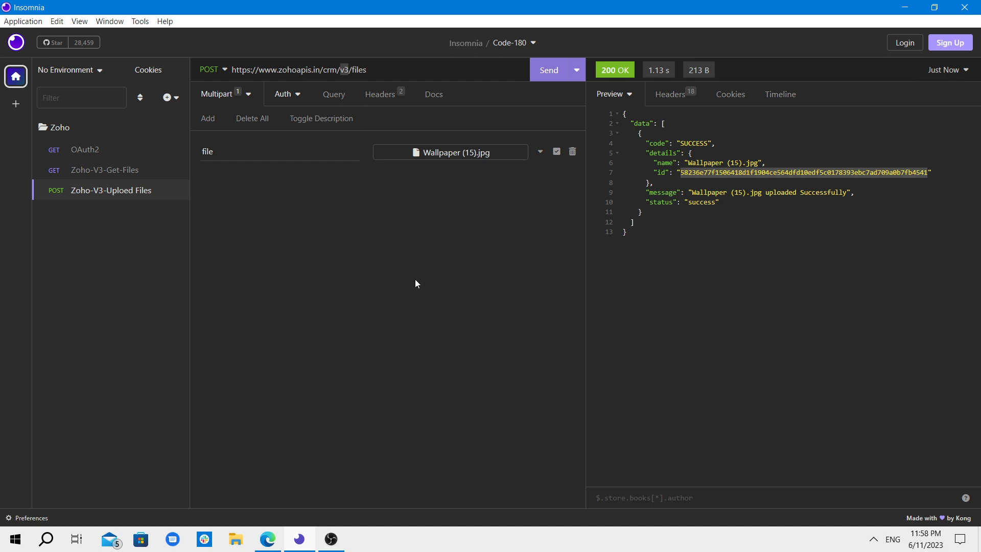
# Replace the id query parameter's value in the Zoho-V3-Get-Files request with the copied file id.
pyautogui.click(115, 171)
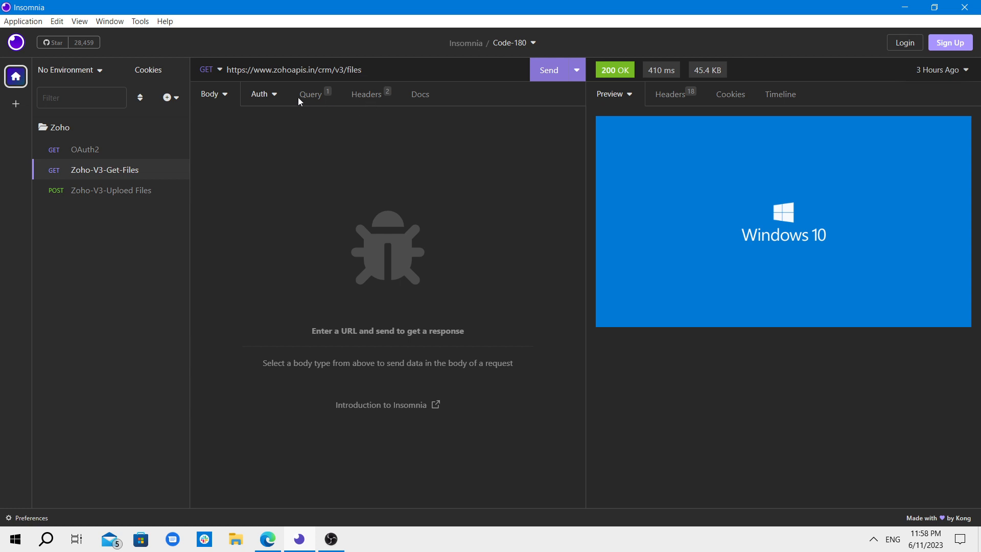
pyautogui.click(318, 96)
pyautogui.doubleClick(413, 202)
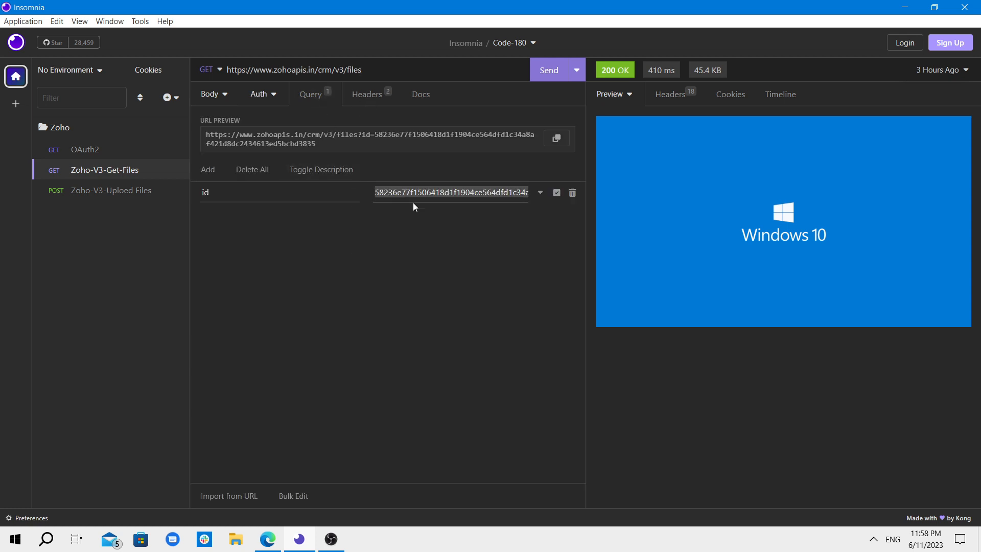
pyautogui.press('BackSpace')
pyautogui.hotkey('ctrl', 'v')
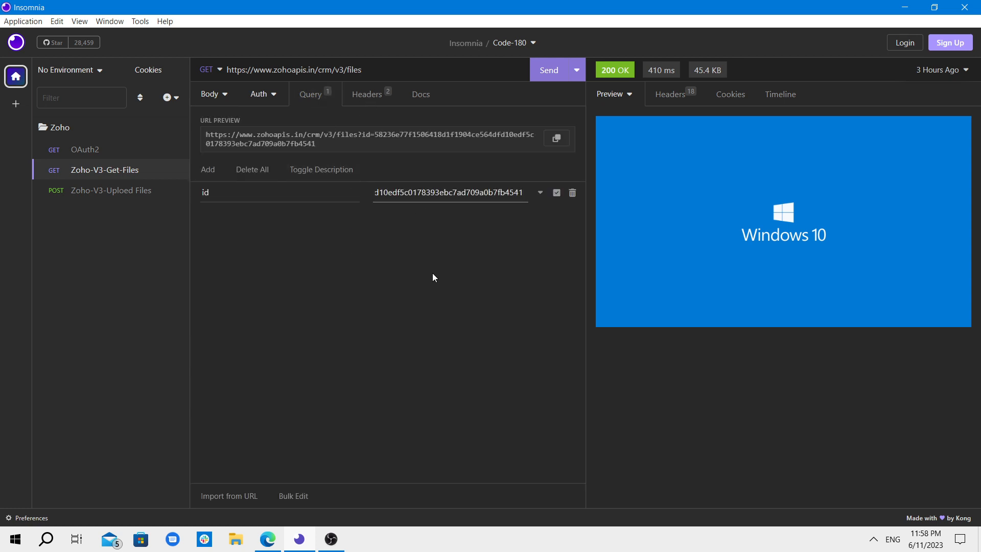
# Copy the access token from the OAuth2 request and paste it after Zoho-oauthtoken in the Zoho-V3-Get-Files request's Authorization header.
pyautogui.click(365, 97)
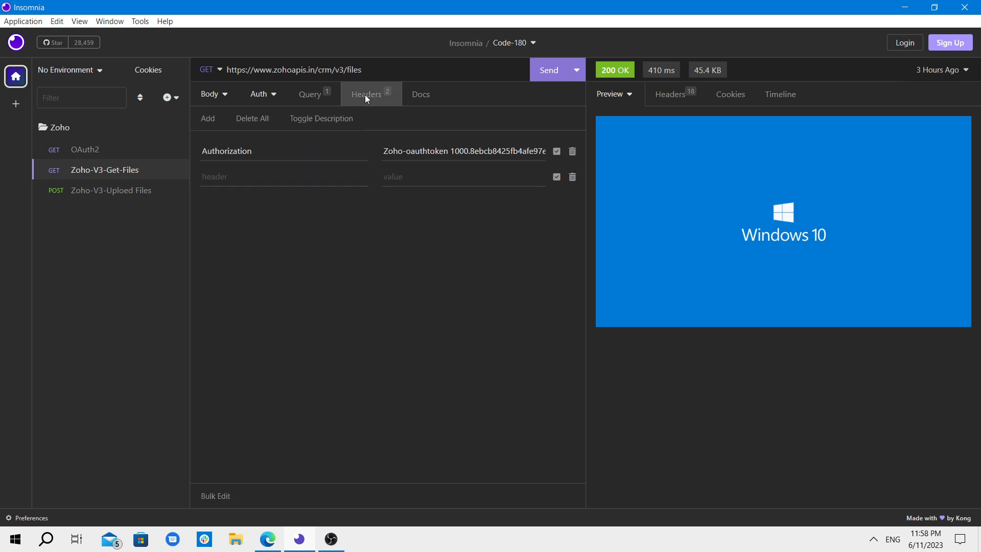
pyautogui.click(110, 151)
pyautogui.click(265, 94)
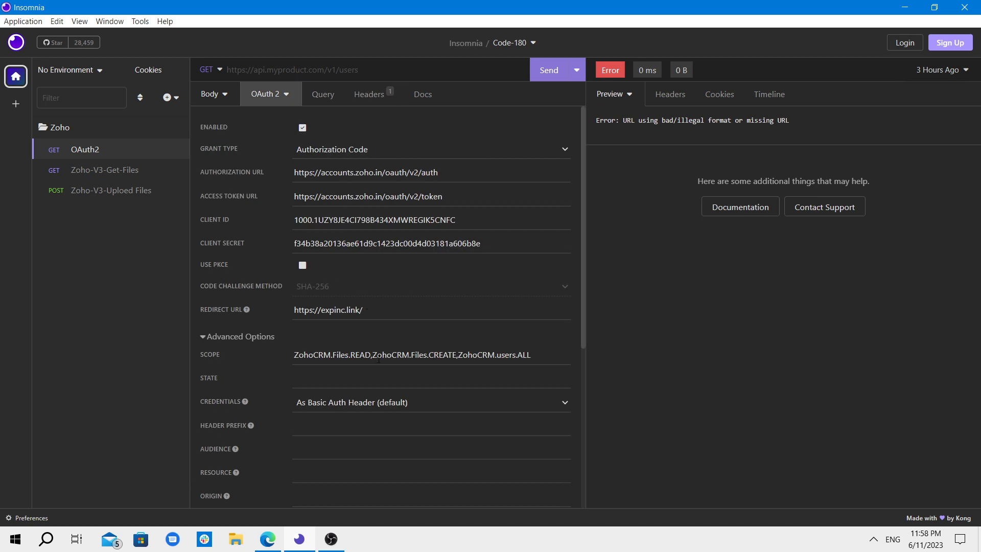
pyautogui.scroll(-5, 357, 383)
pyautogui.moveTo(515, 435); pyautogui.dragTo(204, 437)
pyautogui.click(106, 170)
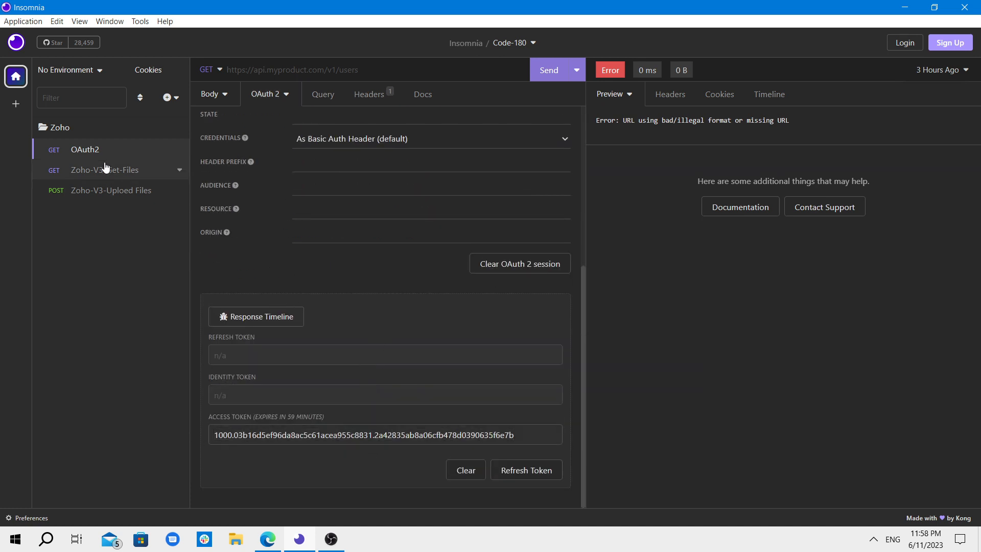
pyautogui.click(367, 95)
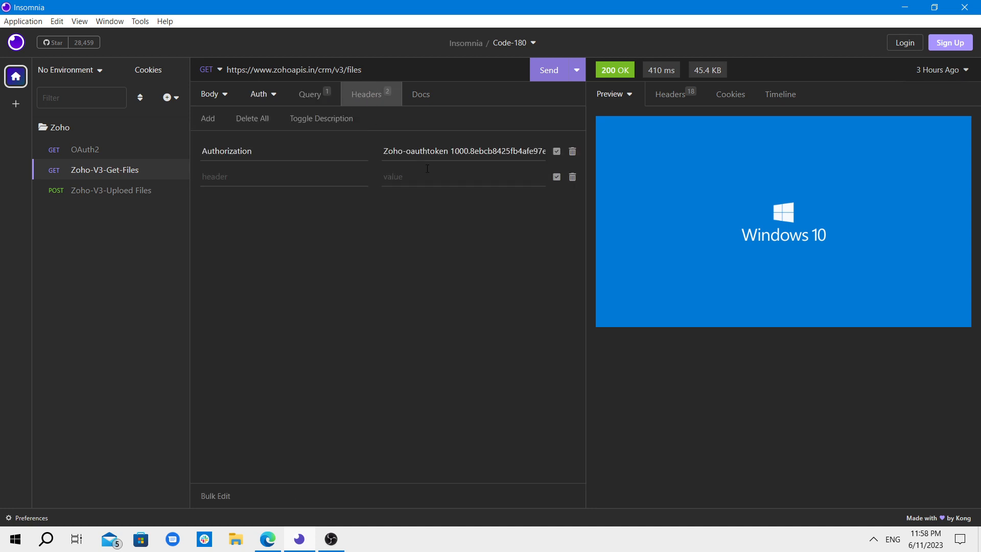
pyautogui.moveTo(450, 151); pyautogui.dragTo(604, 155)
pyautogui.press('BackSpace')
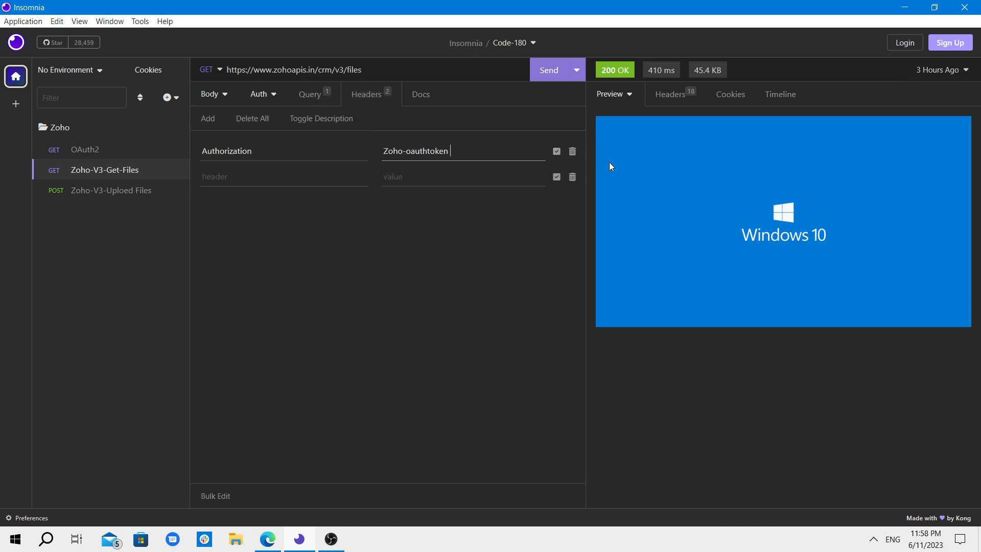
pyautogui.hotkey('ctrl', 'v')
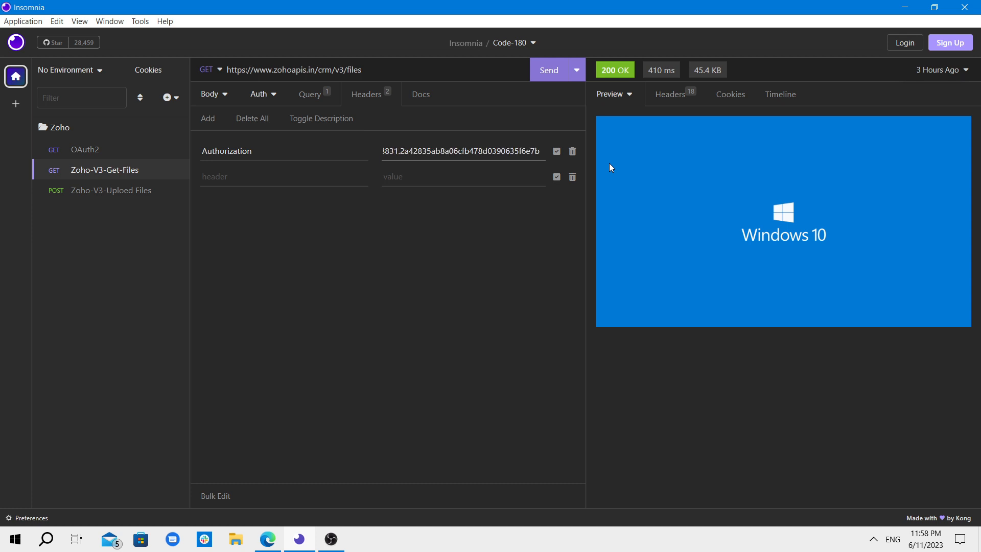
# Send the Zoho-V3-Get-Files request and review its authentication and query settings.
pyautogui.click(376, 302)
pyautogui.hotkey('ctrl', 'Return')
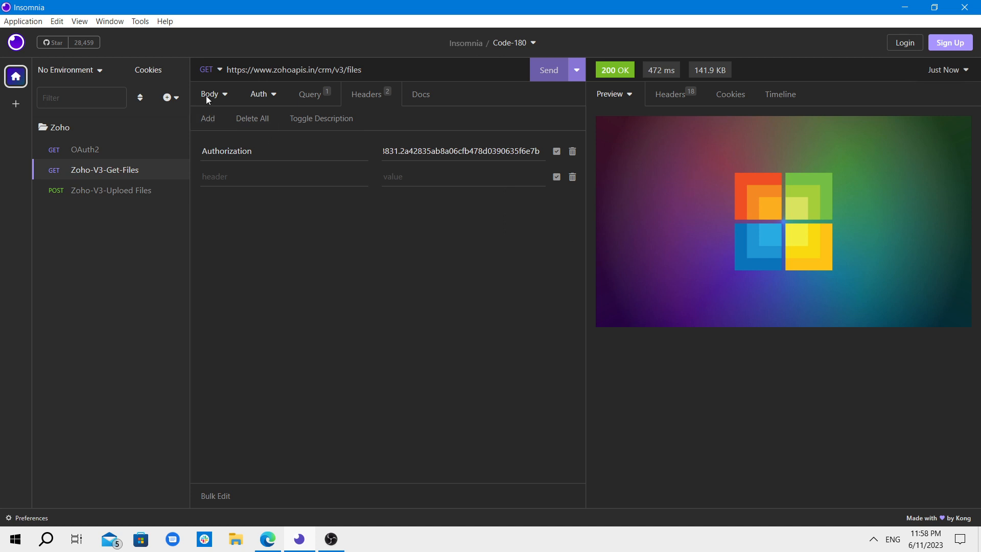
pyautogui.click(259, 94)
pyautogui.click(357, 268)
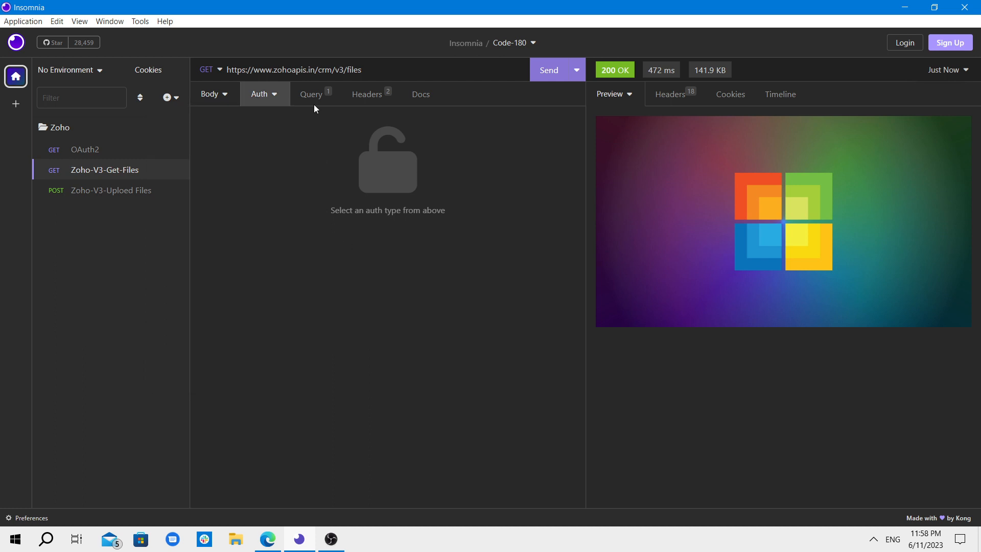
pyautogui.click(313, 97)
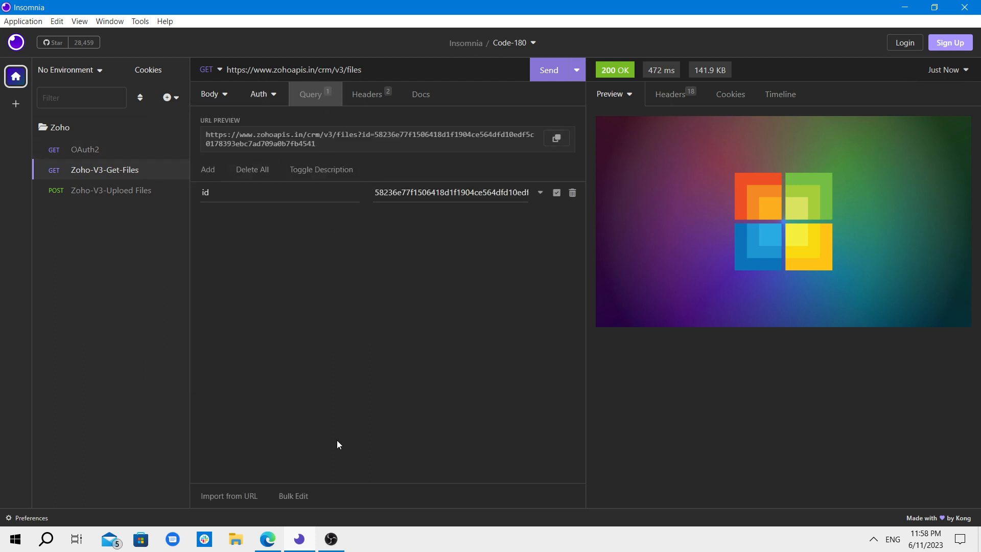
# Switch to the Zoho CRM API documentation in Edge, look through the REST APIs and open the POST User page under Users.
pyautogui.click(274, 539)
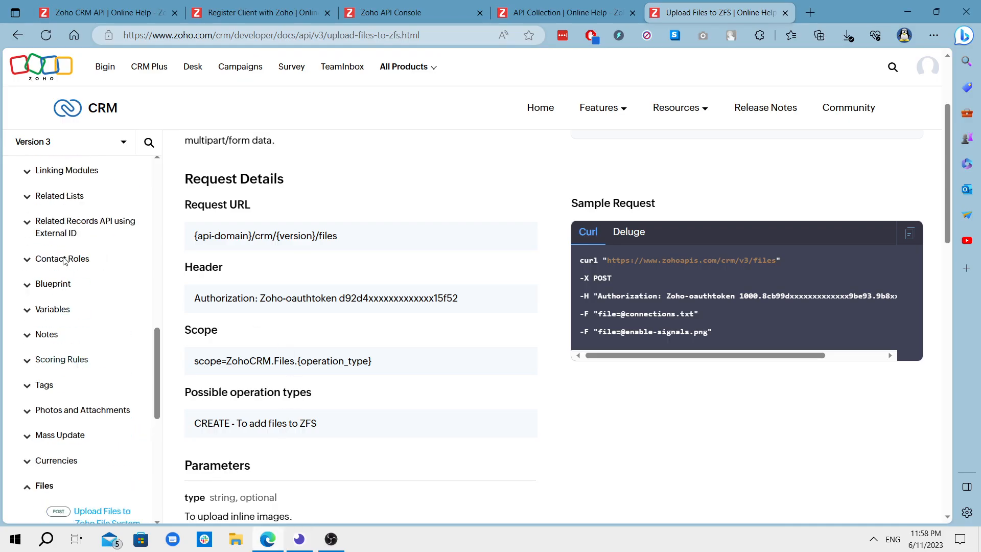
pyautogui.scroll(3, 64, 260)
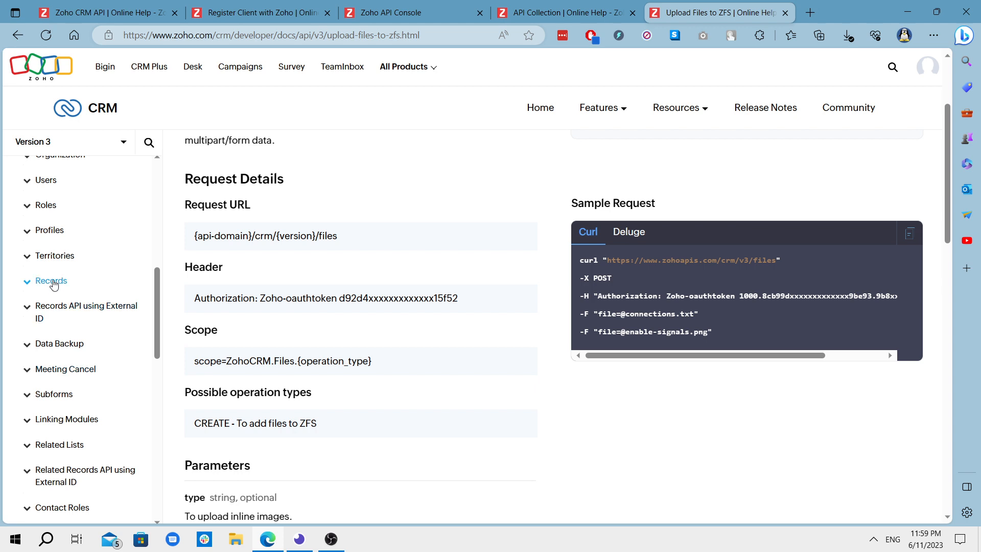
pyautogui.scroll(1, 57, 254)
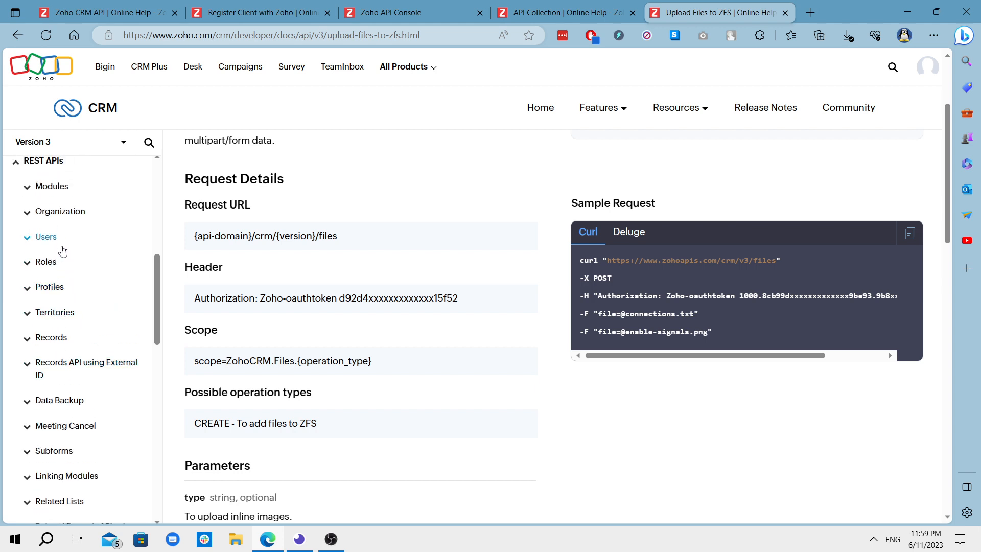
pyautogui.scroll(-4, 63, 319)
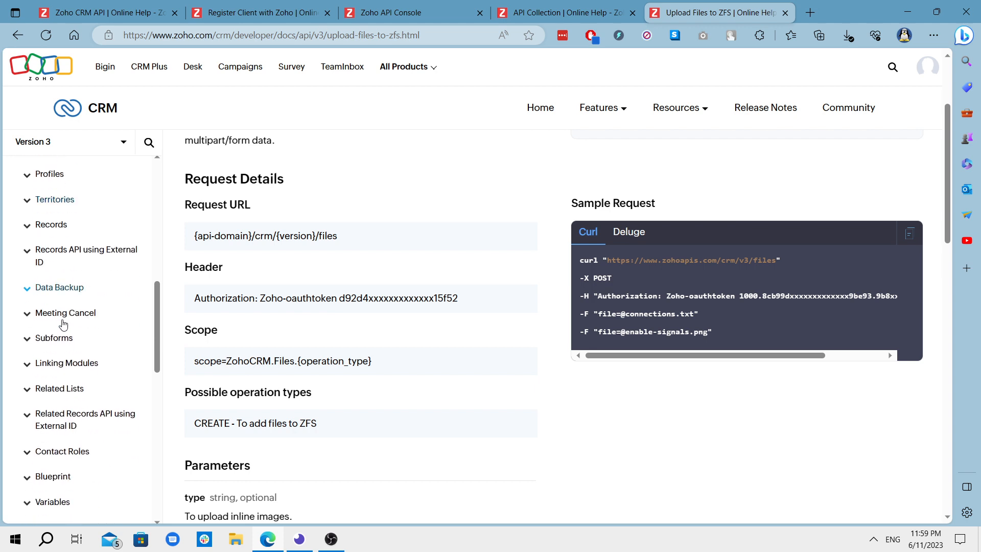
pyautogui.scroll(-4, 63, 324)
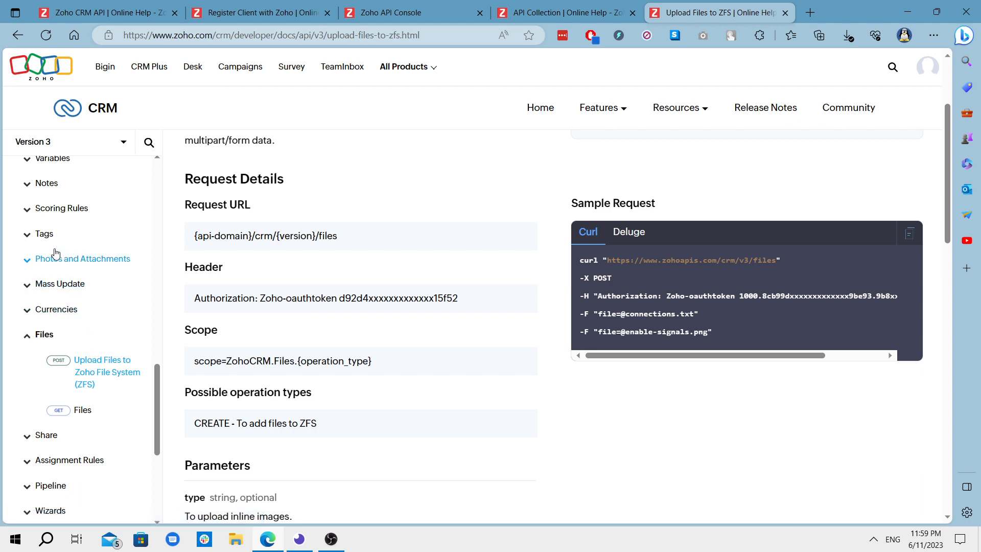
pyautogui.scroll(1, 56, 250)
pyautogui.scroll(2, 56, 250)
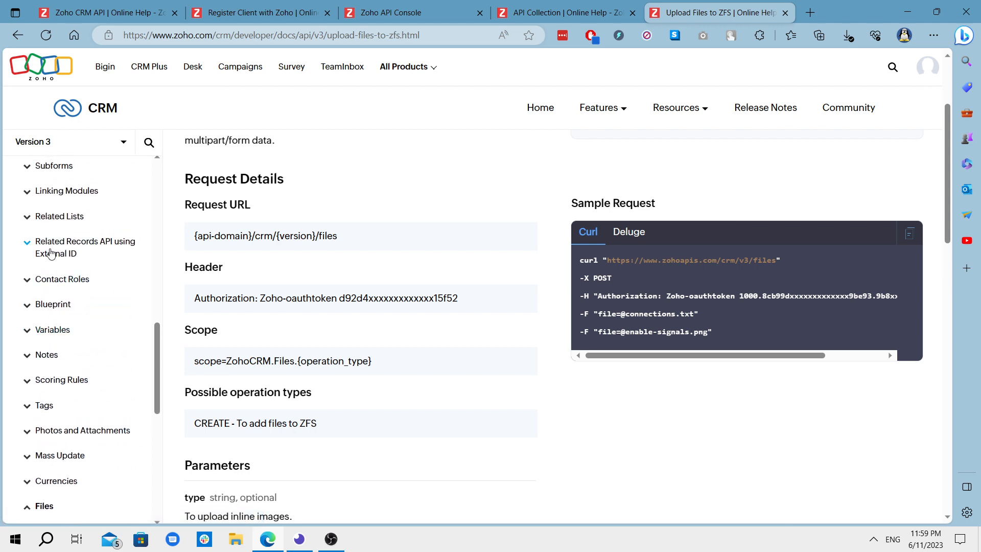
pyautogui.scroll(5, 56, 214)
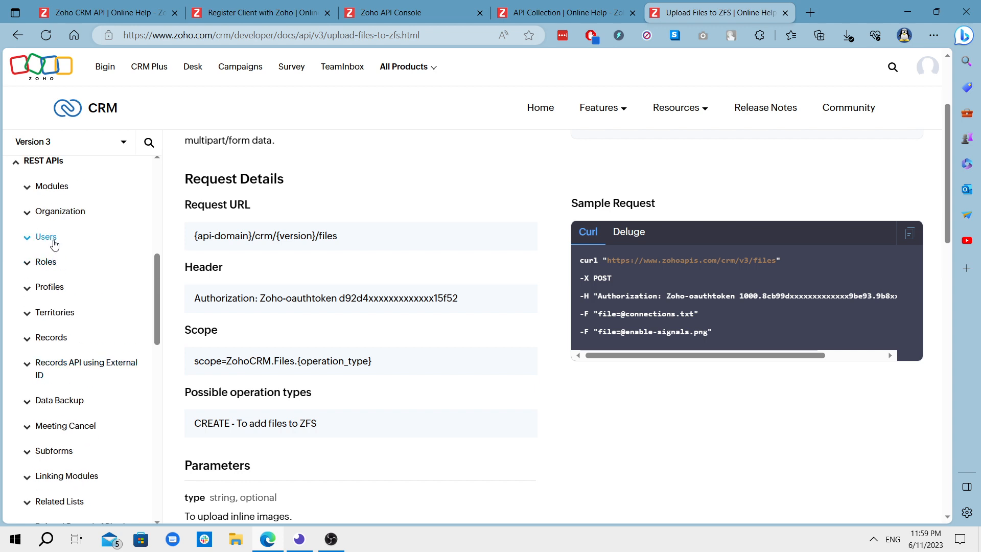
pyautogui.click(54, 241)
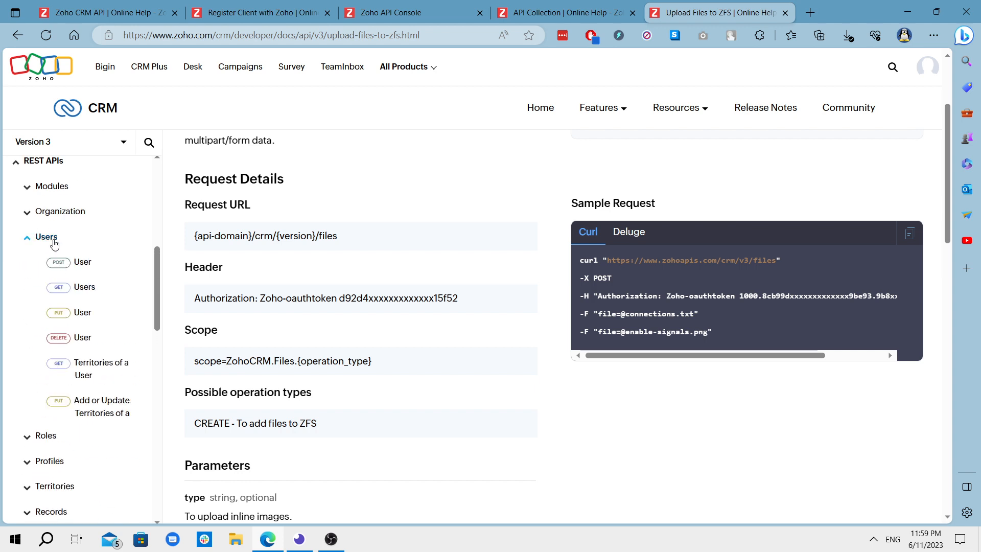
pyautogui.click(82, 261)
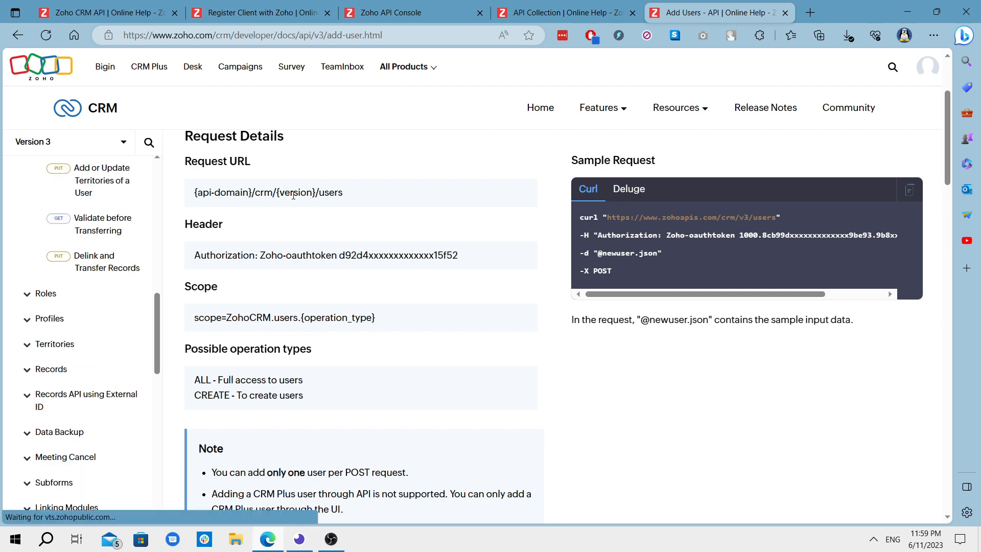
# Examine the request URL, API version, scope format and possible operation types on the Add Users documentation page.
pyautogui.moveTo(276, 193); pyautogui.dragTo(316, 192)
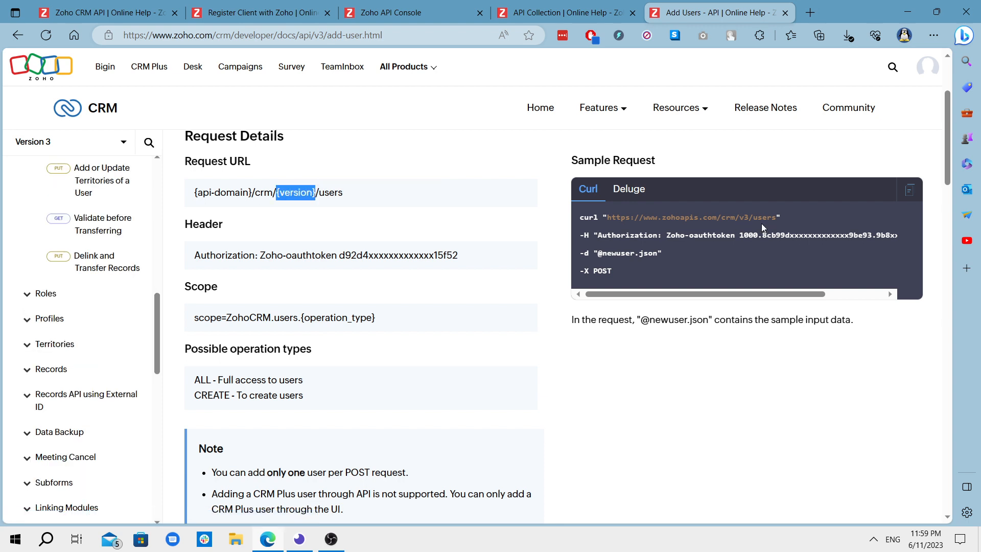
pyautogui.moveTo(735, 217); pyautogui.dragTo(753, 216)
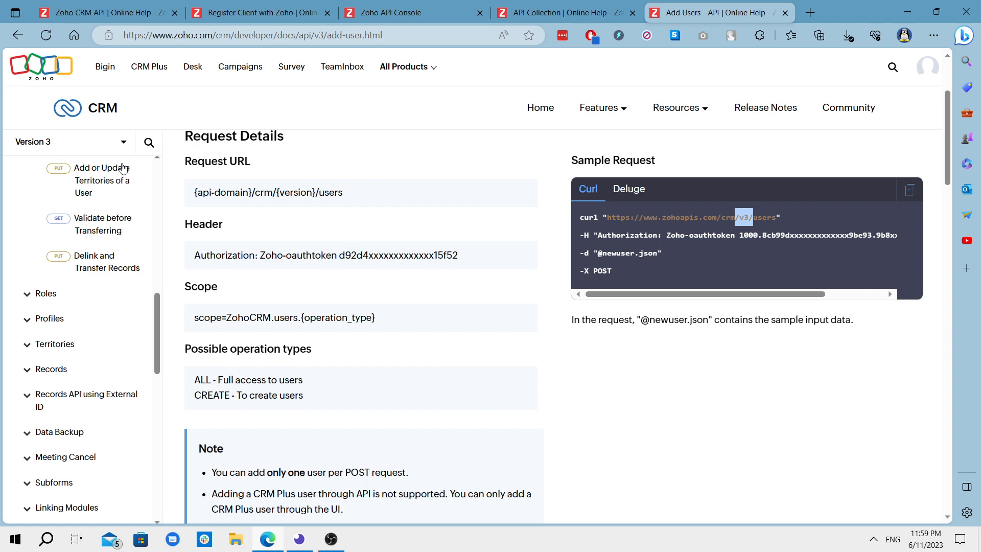
pyautogui.doubleClick(337, 194)
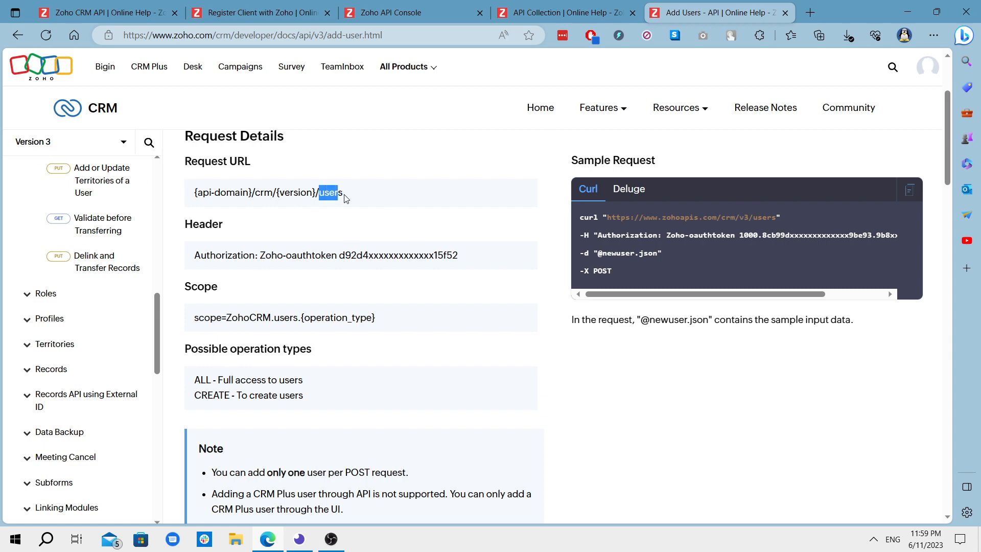
pyautogui.scroll(-3, 381, 252)
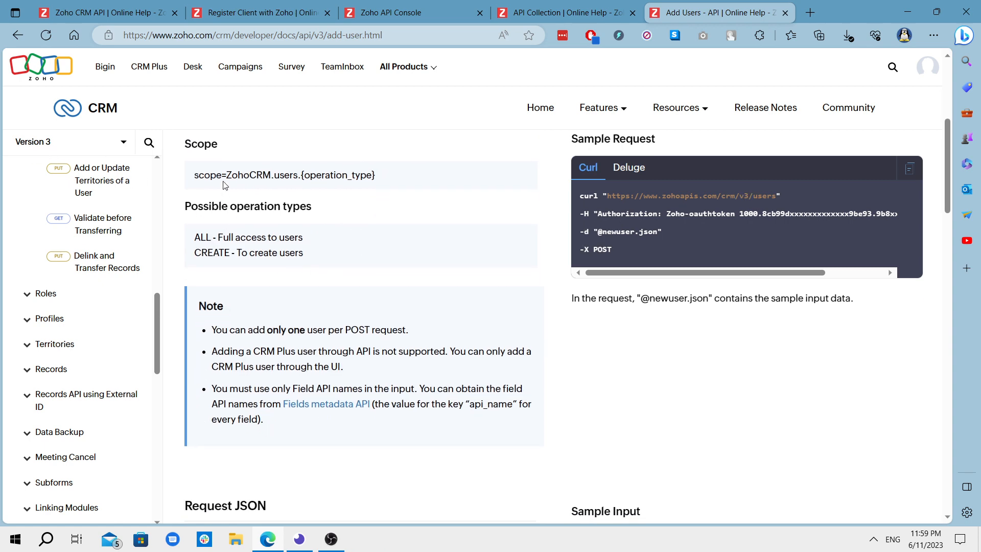
pyautogui.moveTo(229, 174); pyautogui.dragTo(381, 176)
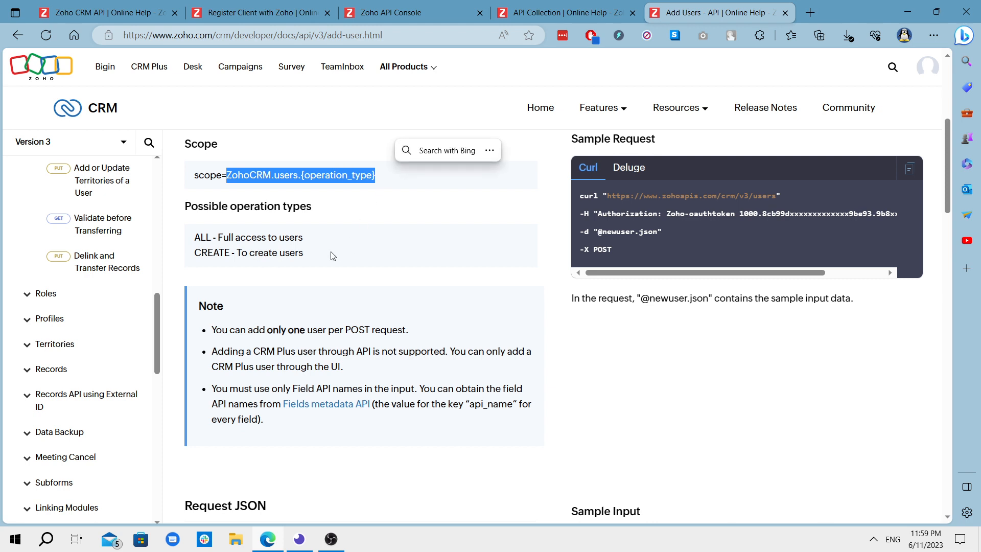
pyautogui.moveTo(195, 237); pyautogui.dragTo(303, 238)
pyautogui.click(243, 237)
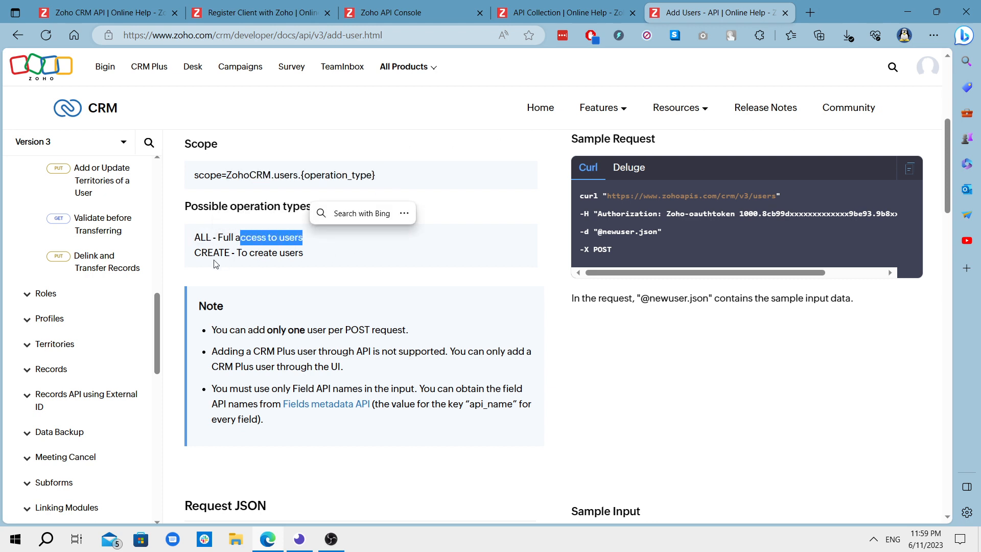
pyautogui.click(220, 259)
pyautogui.moveTo(242, 254); pyautogui.dragTo(308, 255)
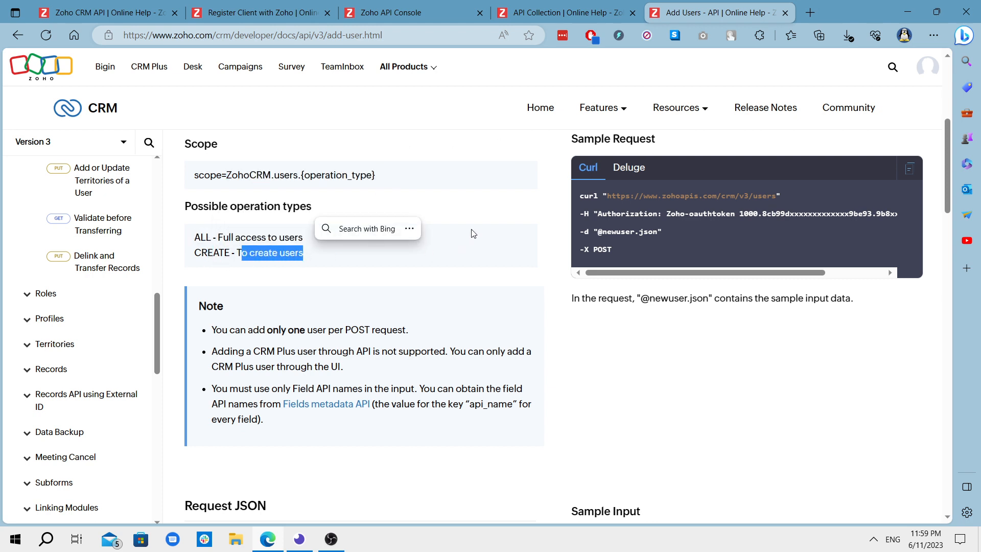
pyautogui.scroll(1, 480, 193)
pyautogui.moveTo(198, 308); pyautogui.dragTo(211, 308)
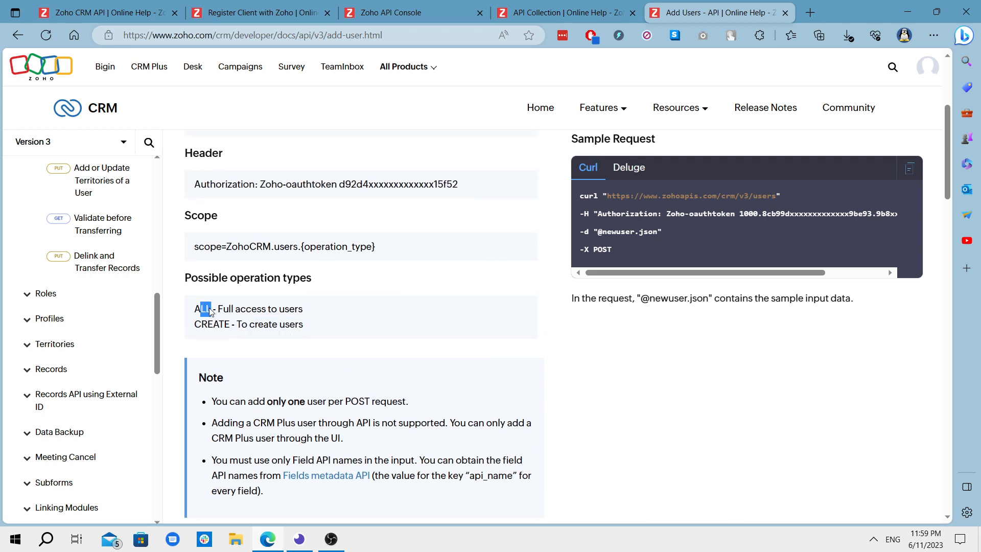
# Switch to Insomnia and review the upload request and the OAuth2 request's scope and token settings.
pyautogui.click(305, 543)
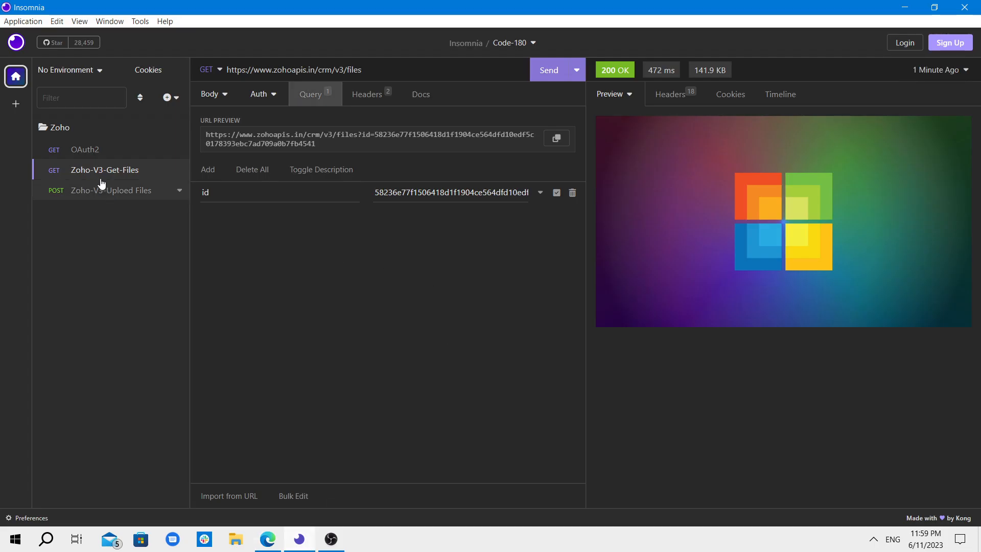
pyautogui.click(97, 190)
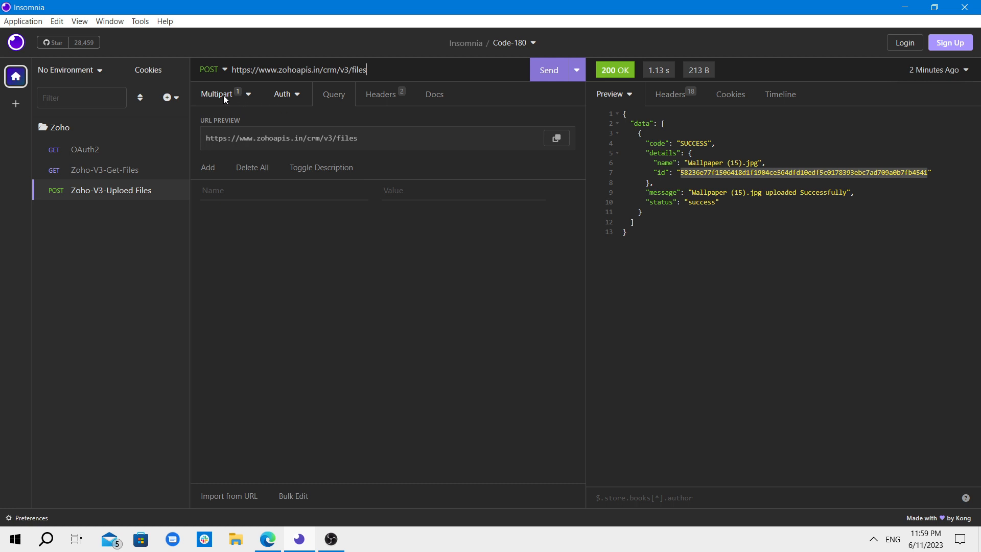
pyautogui.click(94, 150)
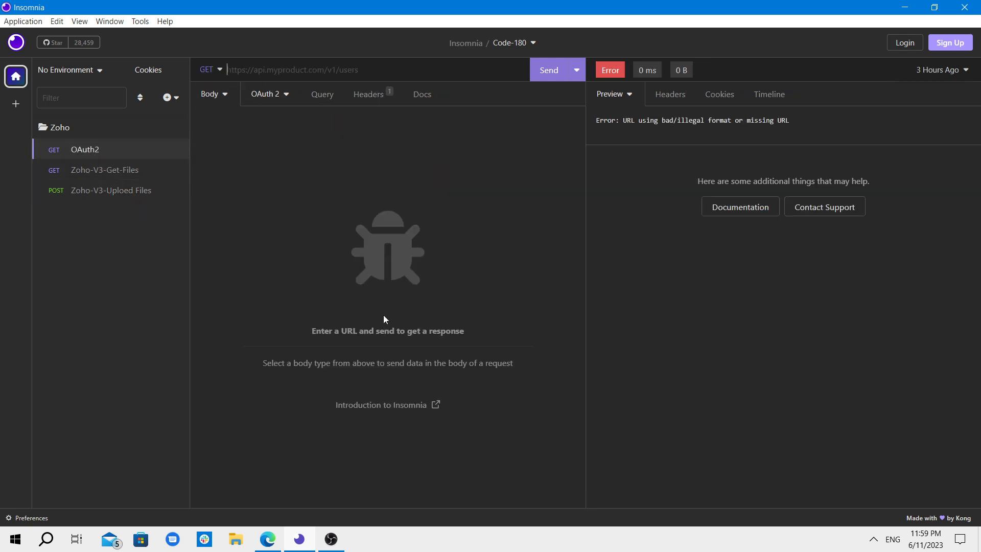
pyautogui.click(266, 102)
pyautogui.scroll(-5, 428, 315)
pyautogui.scroll(3, 428, 315)
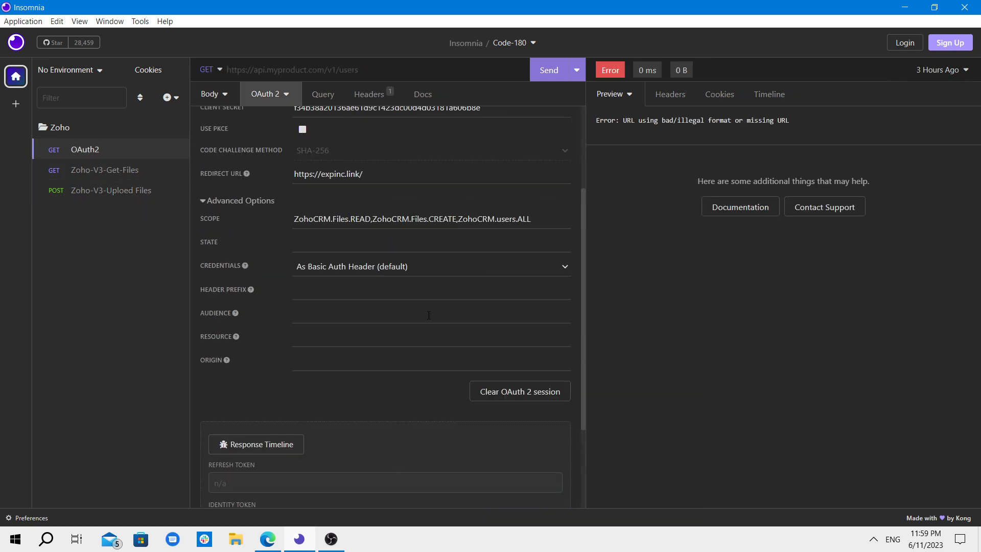
# Highlight the ZohoCRM.users.ALL scope in the OAuth2 request and review the access token and authorization settings.
pyautogui.moveTo(458, 219); pyautogui.dragTo(533, 215)
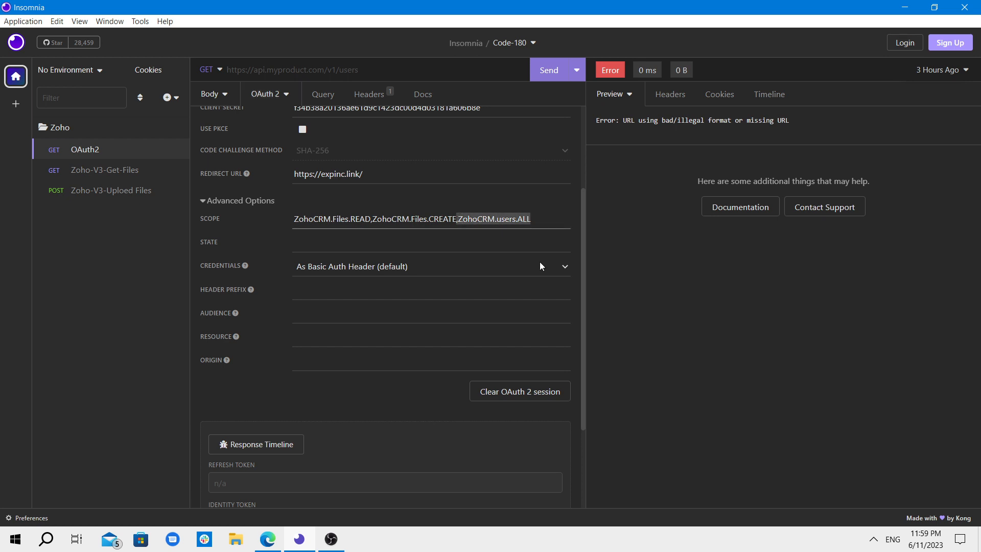
pyautogui.scroll(-3, 533, 270)
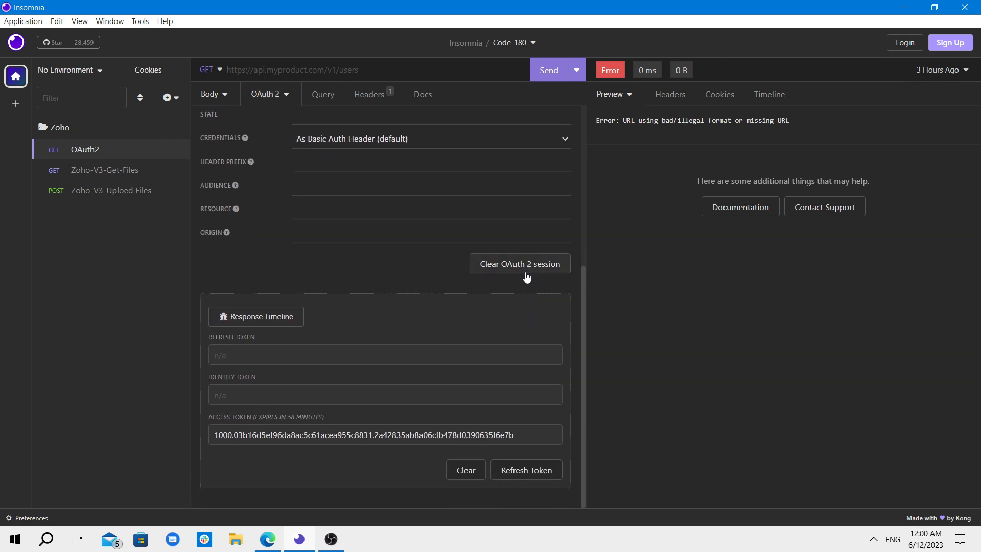
pyautogui.scroll(3, 526, 278)
pyautogui.scroll(3, 515, 276)
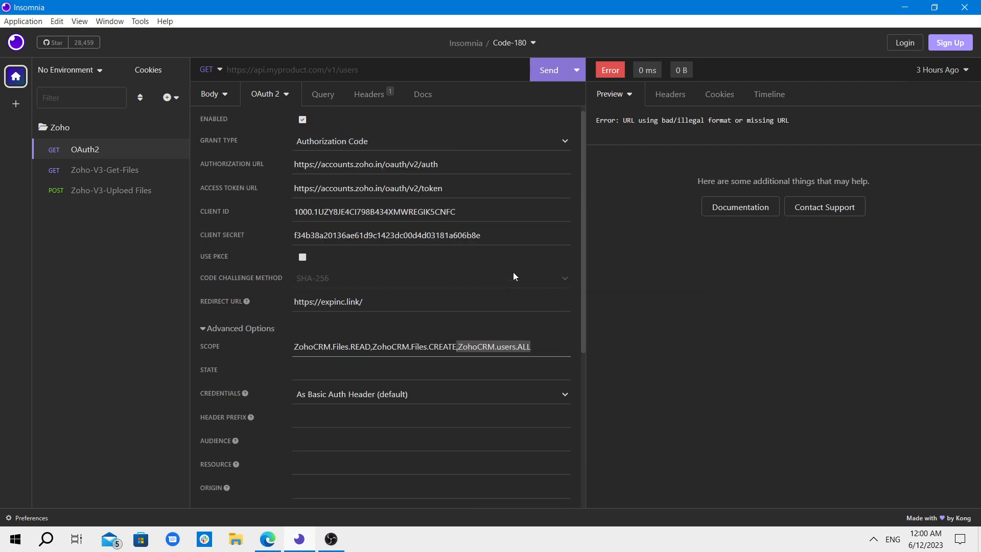
pyautogui.scroll(-4, 514, 276)
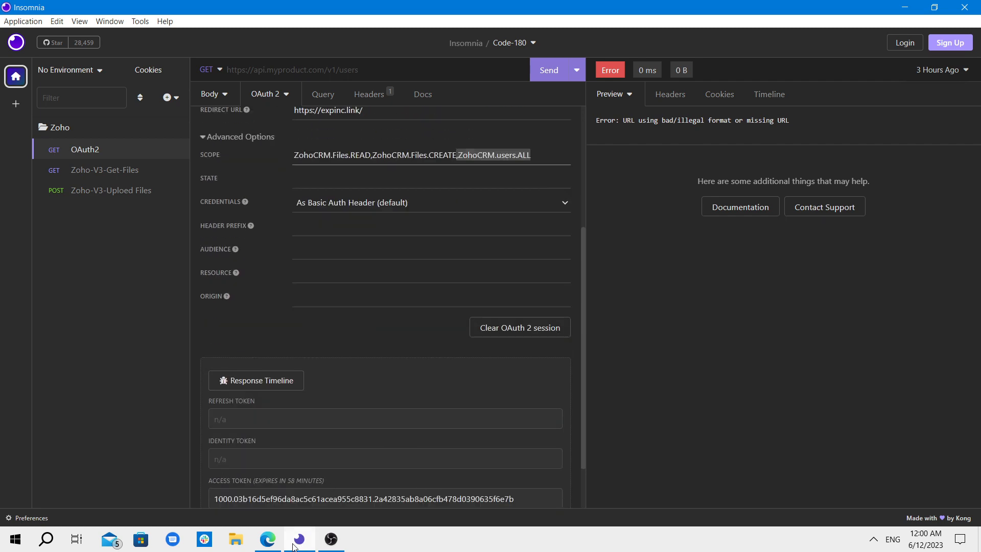
# Switch to the Zoho CRM API documentation in Edge and open the List of Allowed "from" Addresses page under Send Mail.
pyautogui.click(267, 540)
pyautogui.scroll(-7, 81, 347)
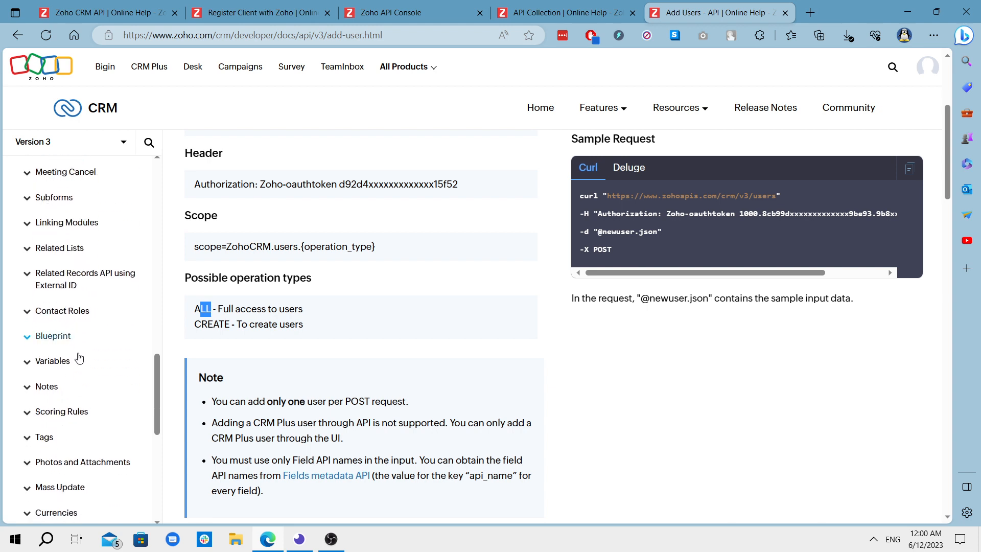
pyautogui.scroll(-7, 79, 357)
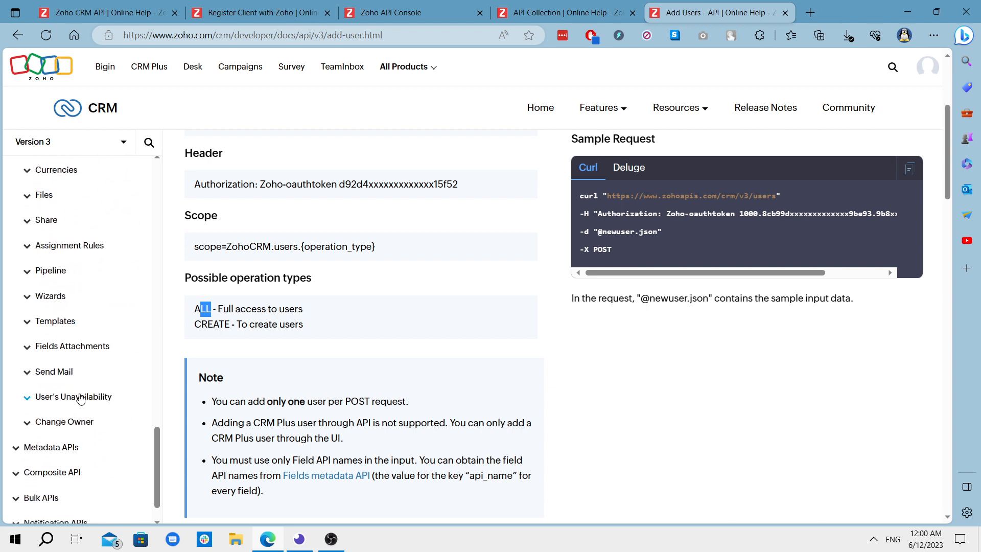
pyautogui.click(60, 371)
pyautogui.scroll(-1, 97, 394)
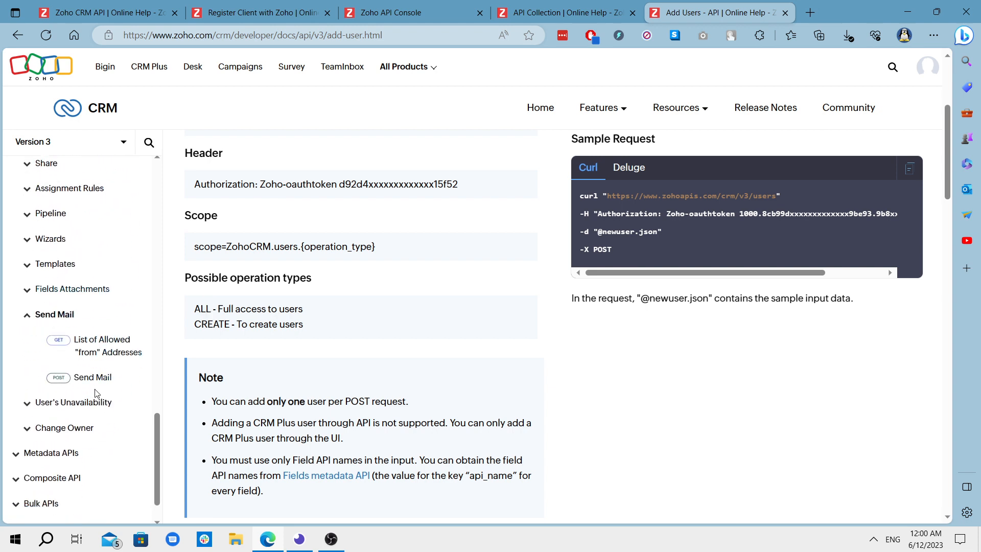
pyautogui.click(103, 352)
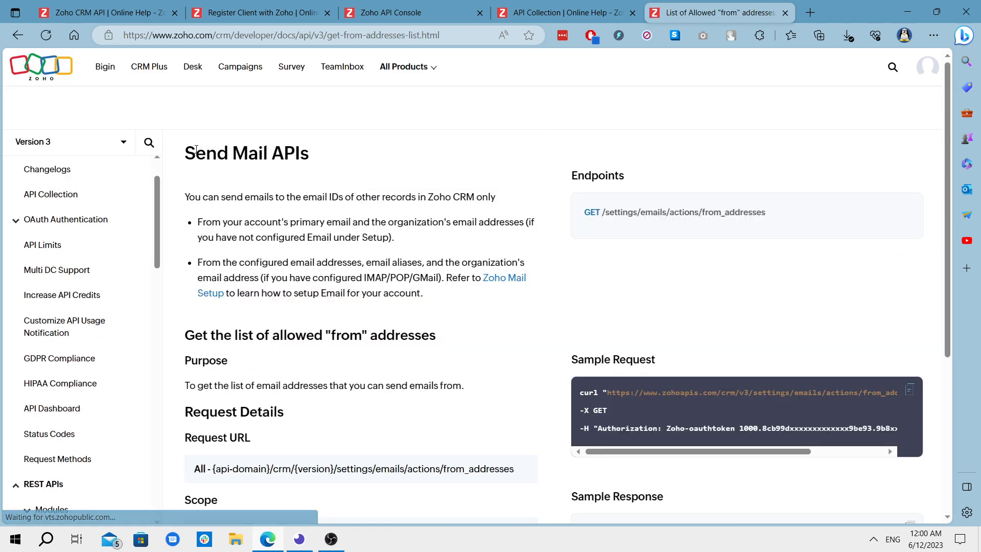
# Examine the purpose, endpoint, request URL, scope and sample request on the Send Mail APIs page.
pyautogui.moveTo(195, 150); pyautogui.dragTo(315, 149)
pyautogui.scroll(-5, 401, 234)
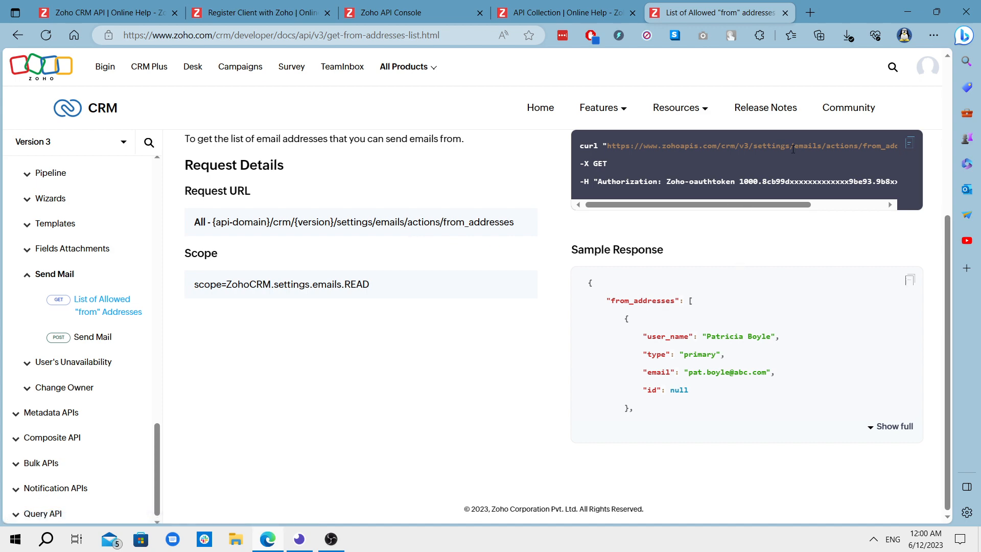
pyautogui.scroll(5, 734, 182)
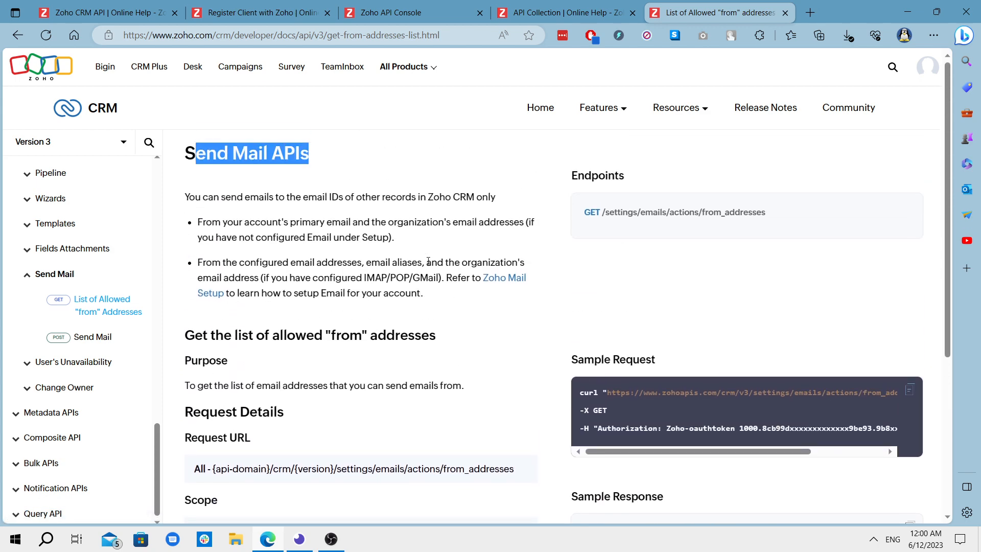
pyautogui.scroll(-5, 641, 294)
pyautogui.scroll(3, 641, 294)
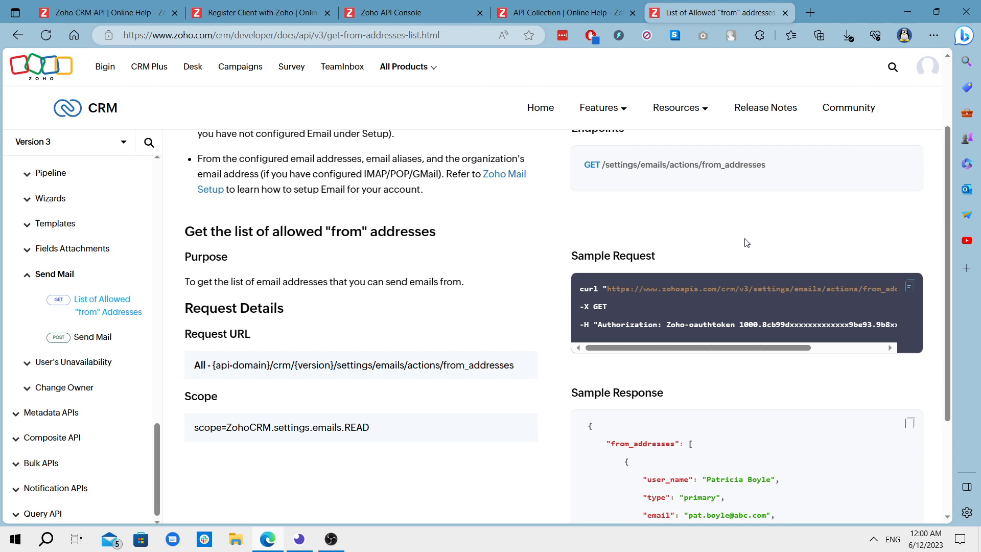
pyautogui.scroll(-3, 477, 290)
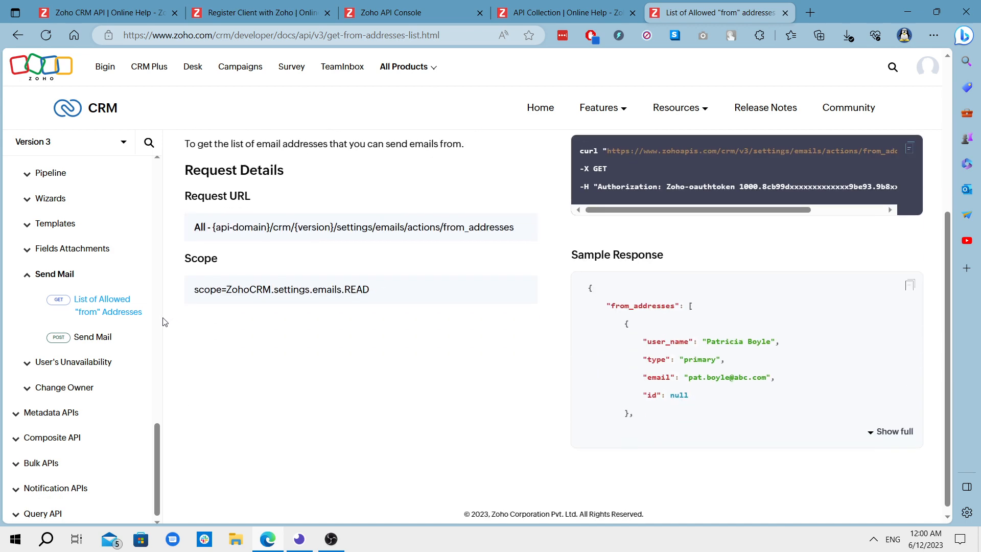
# Open the POST Send Mail documentation page, collapse the Send Mail group and look through the other REST APIs.
pyautogui.click(99, 339)
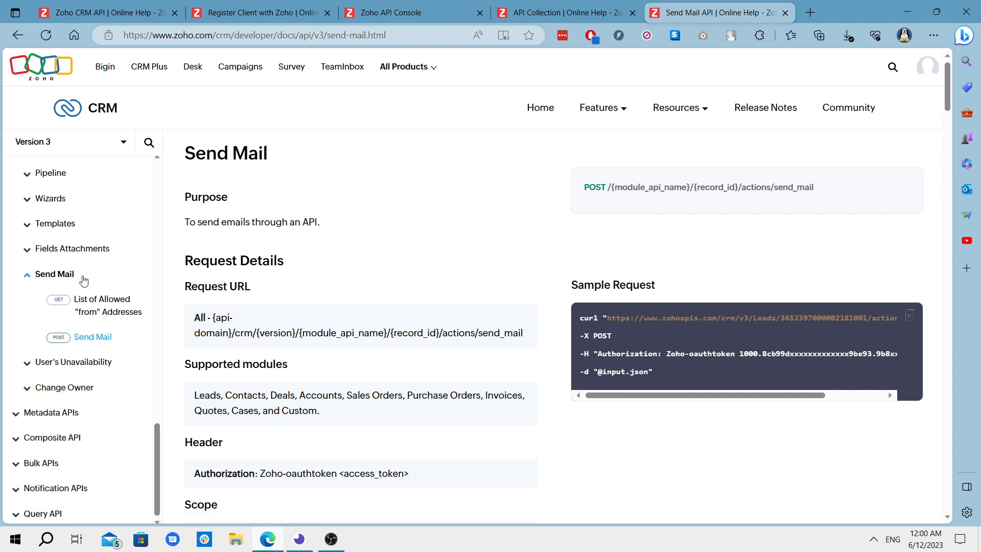
pyautogui.click(56, 276)
pyautogui.scroll(1, 112, 311)
pyautogui.scroll(3, 100, 300)
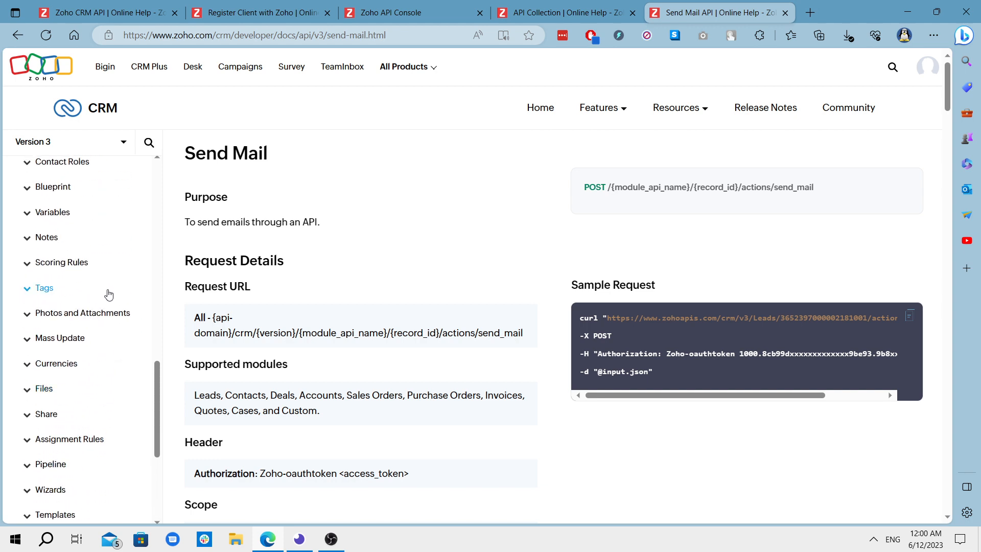
pyautogui.scroll(2, 123, 292)
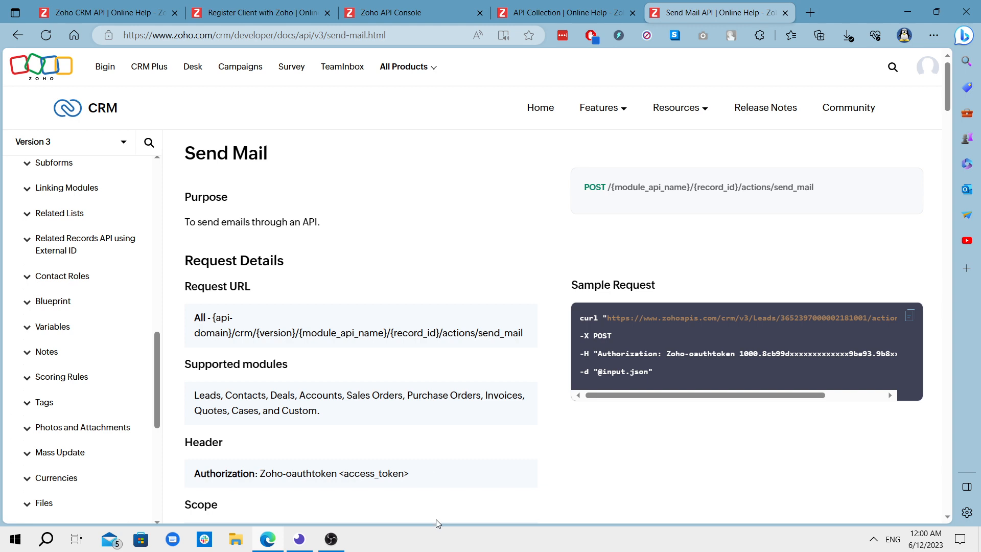
# Switch to Insomnia and review the OAuth2 request's grant type, URLs, client credentials and scope.
pyautogui.click(301, 547)
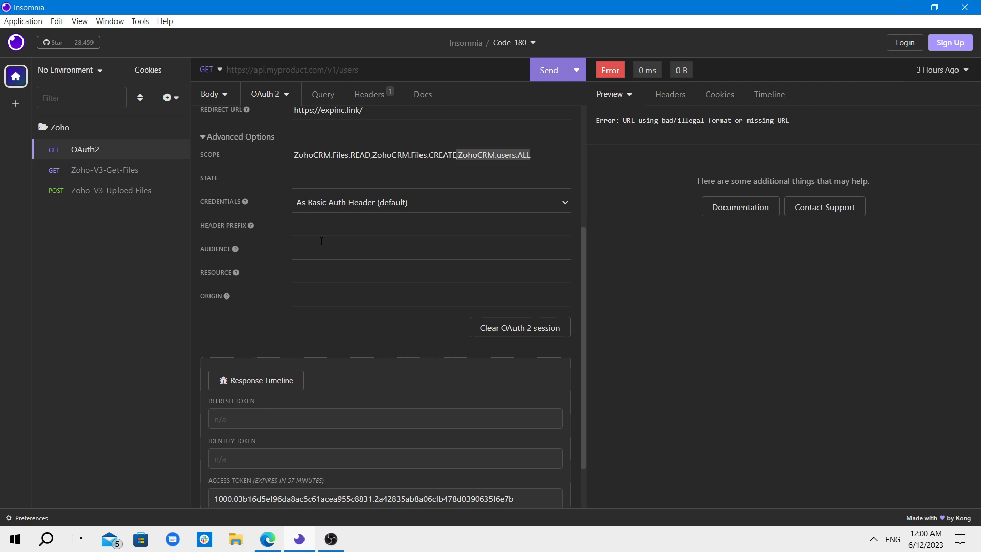
pyautogui.scroll(4, 348, 282)
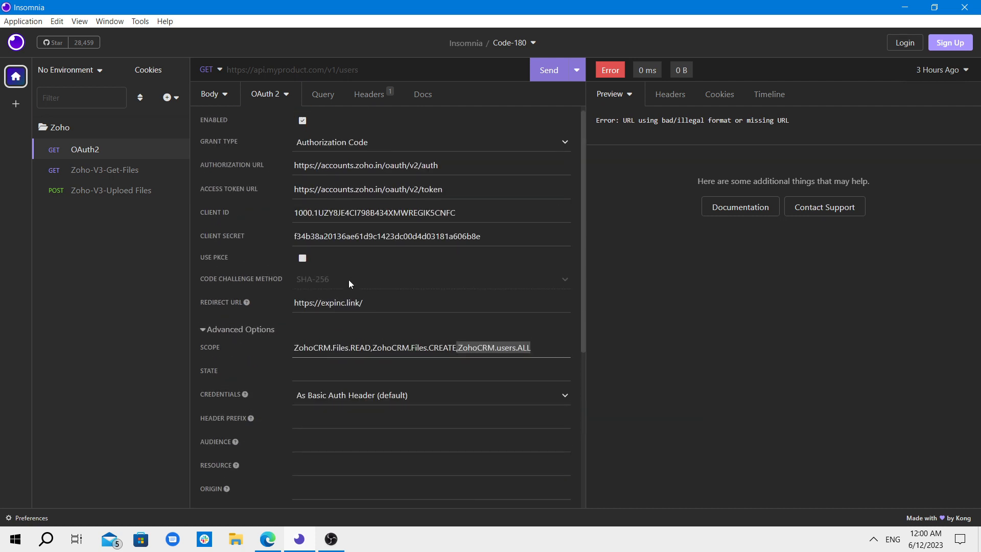